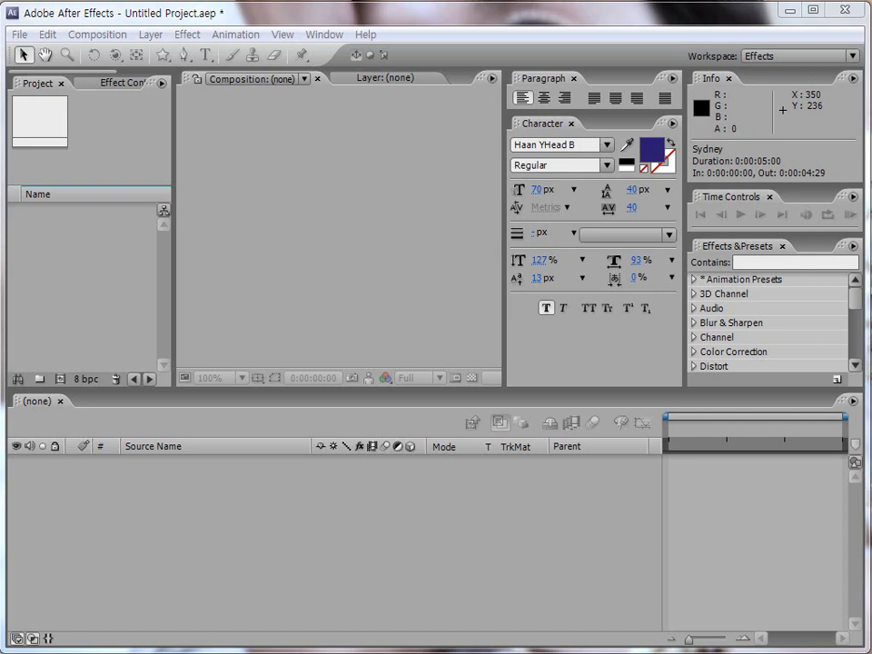
Step: Close the Paragraph and Character panels and create a 320 x 240, 30 fps, 5-second composition named 마스크 이해하기
click(574, 79)
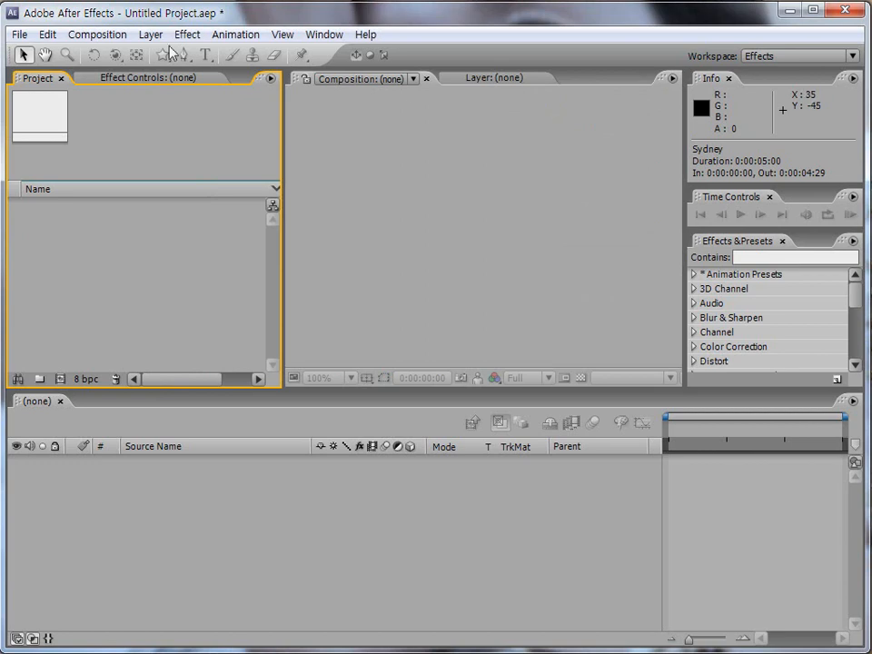
key(ctrl+n)
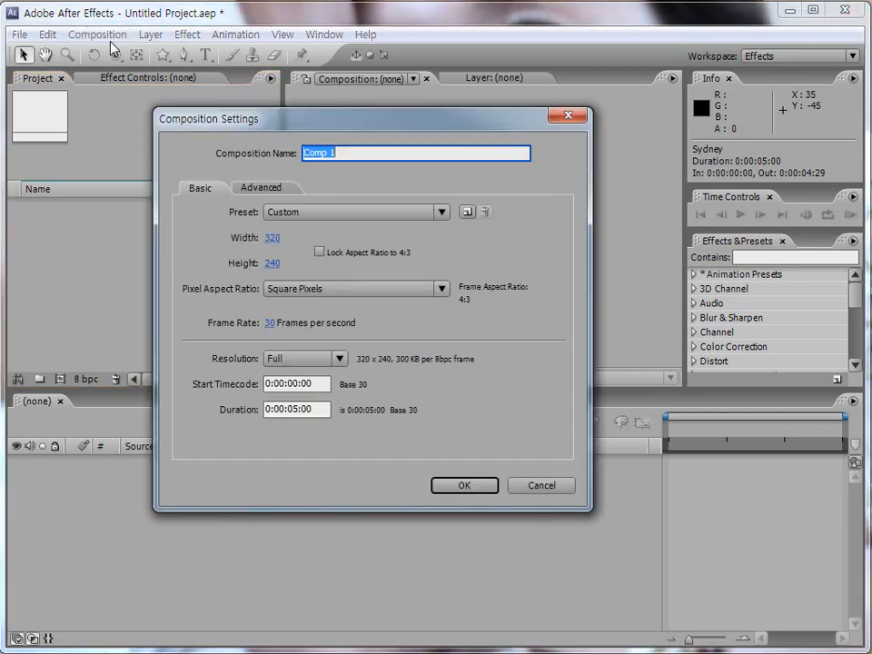
text(마스크 이해하기)
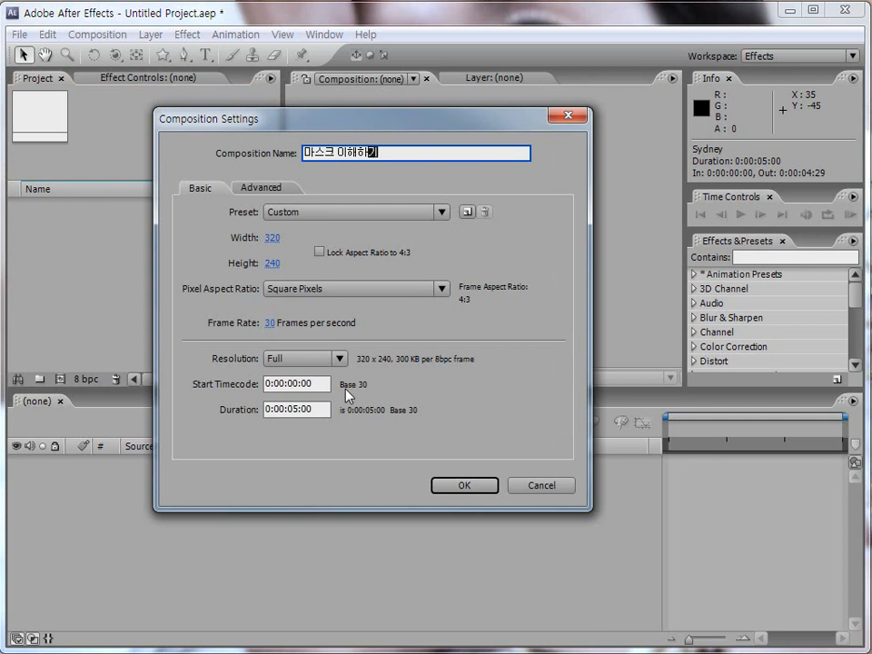
click(461, 487)
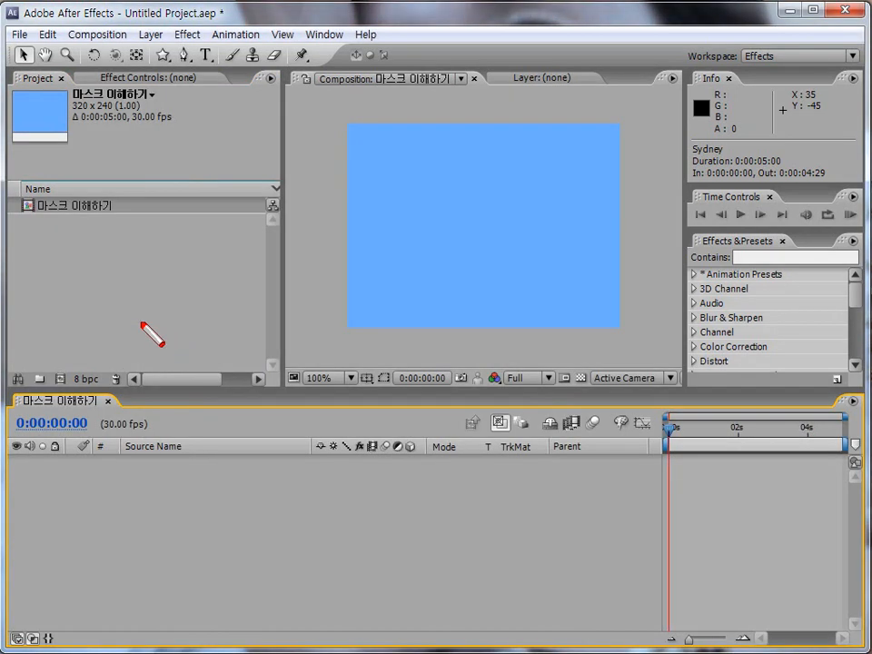
Step: Import the 풍경 JPEG from the Lesson11 folder as footage and add it to the composition as a layer
double_click(128, 301)
click(337, 277)
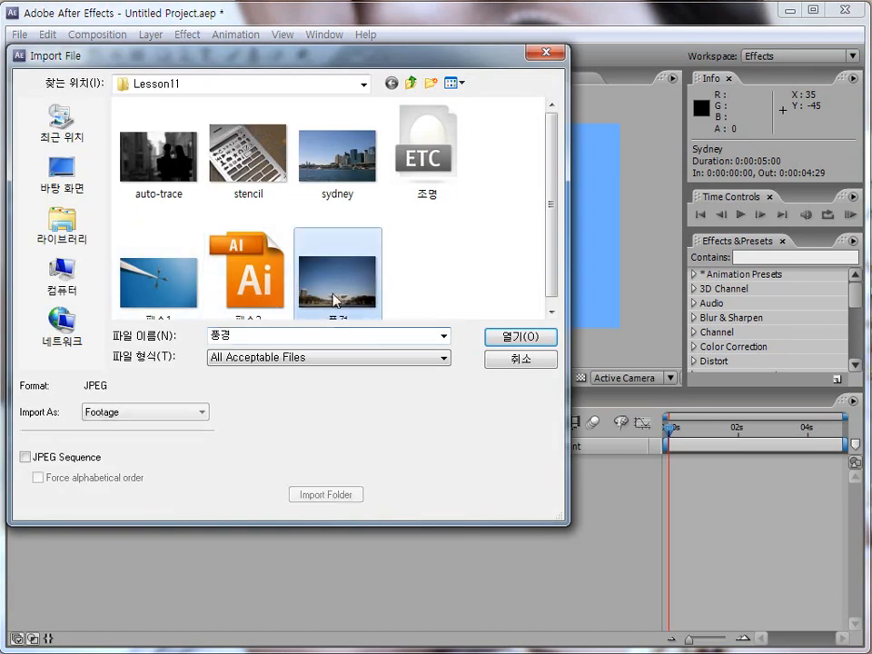
click(509, 343)
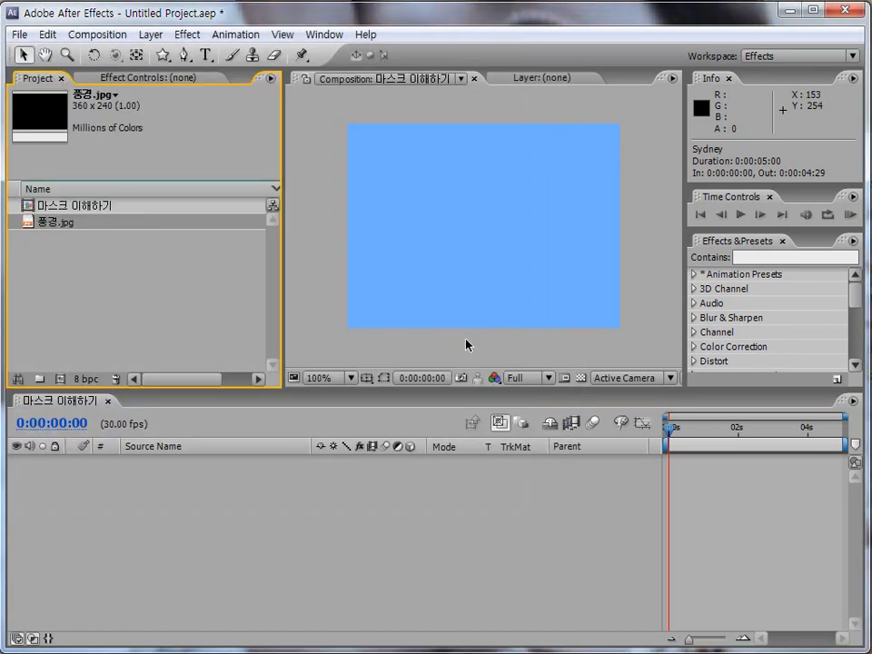
drag(71, 229, 98, 458)
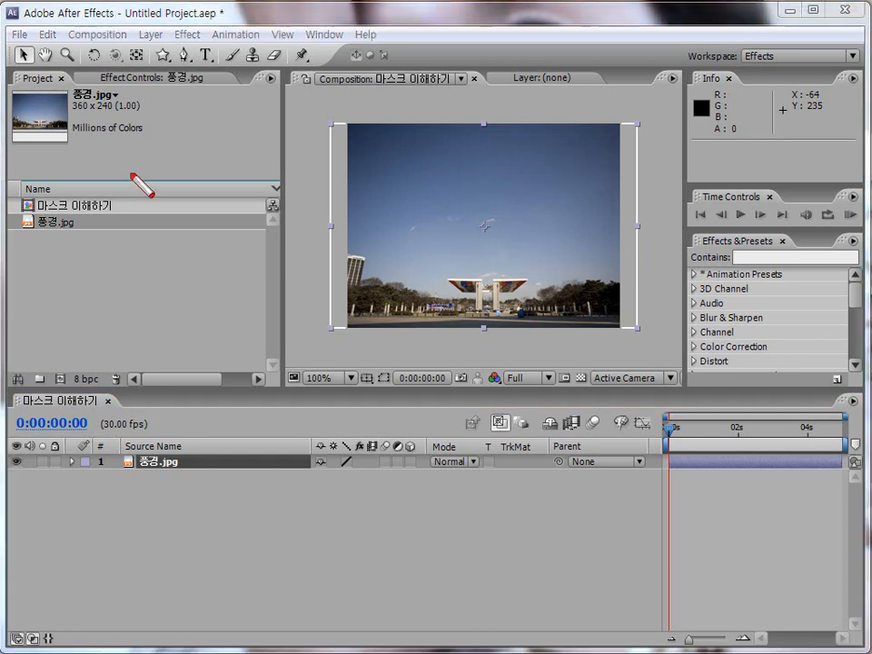
key(Escape)
click(168, 60)
drag(168, 59, 223, 134)
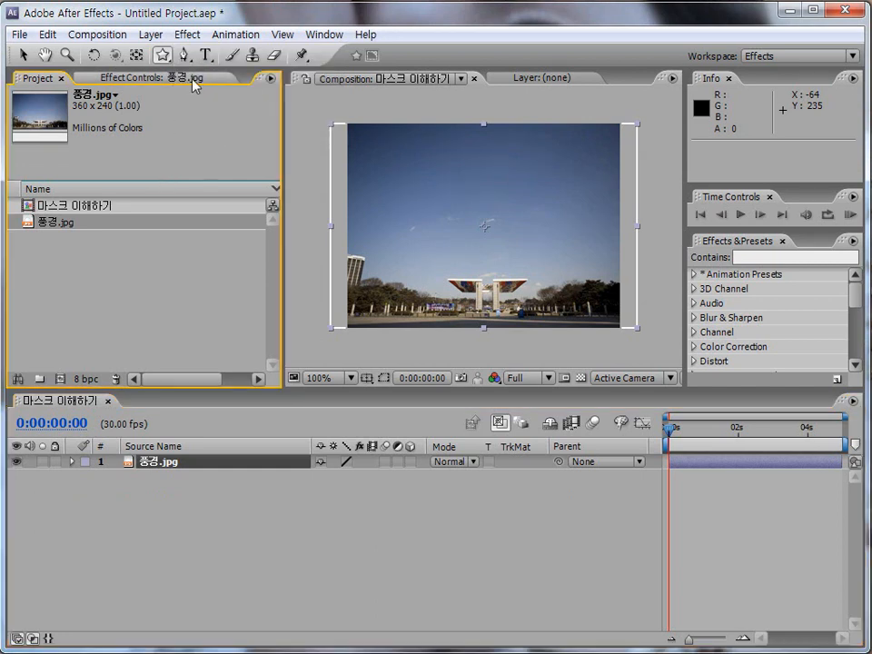
click(184, 60)
click(164, 59)
click(186, 59)
click(164, 61)
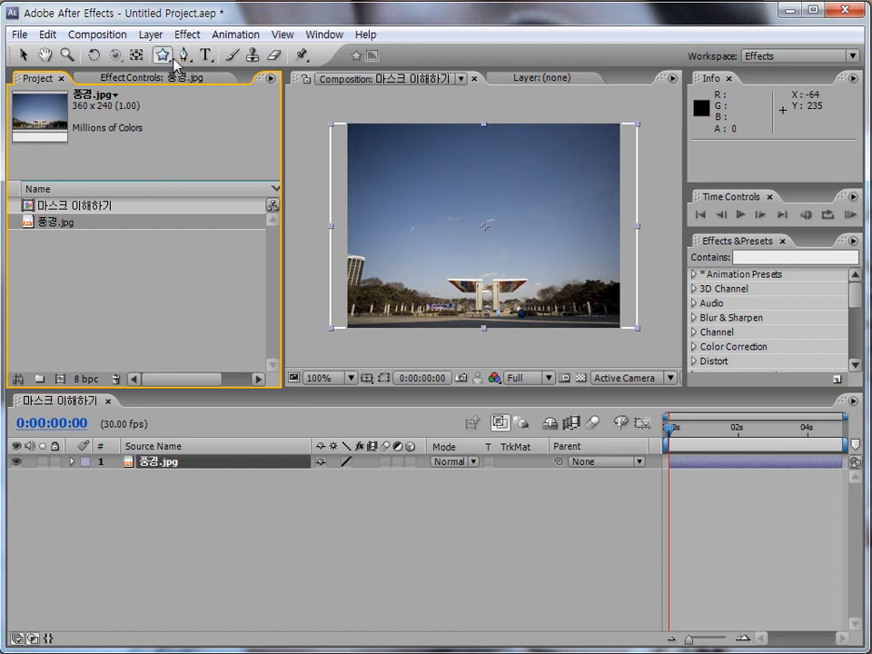
click(184, 59)
click(165, 61)
drag(130, 478, 216, 443)
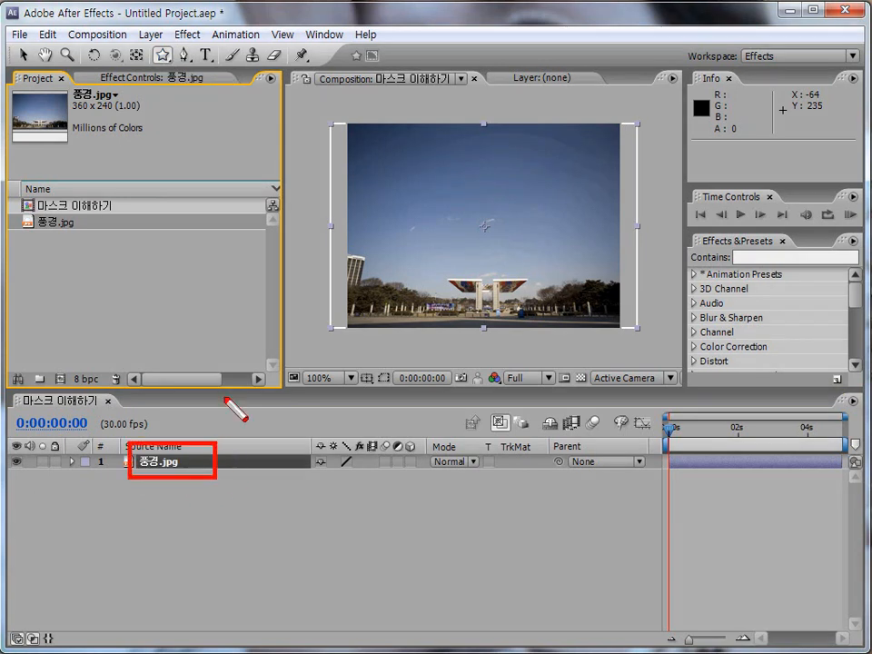
key(Escape)
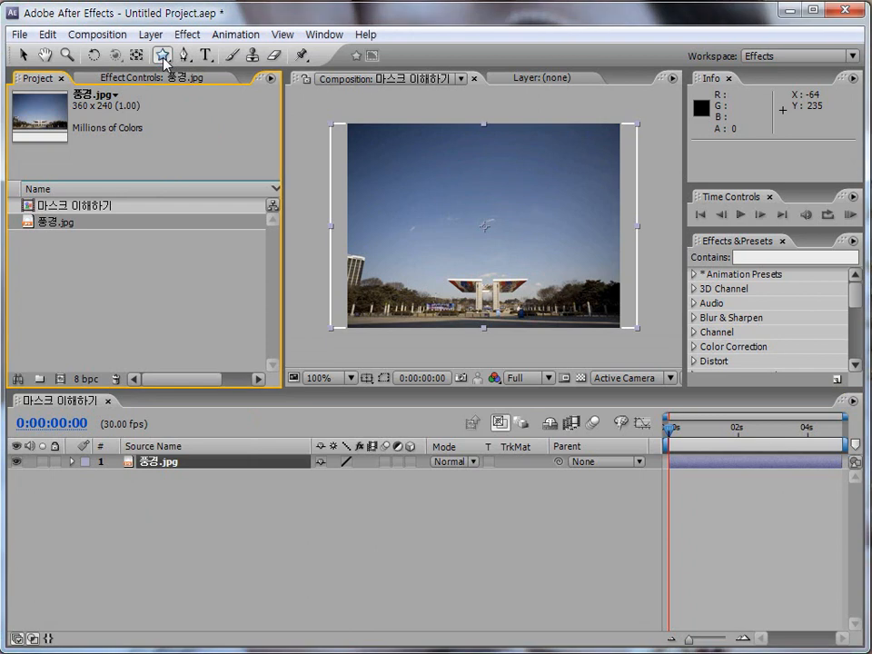
click(133, 524)
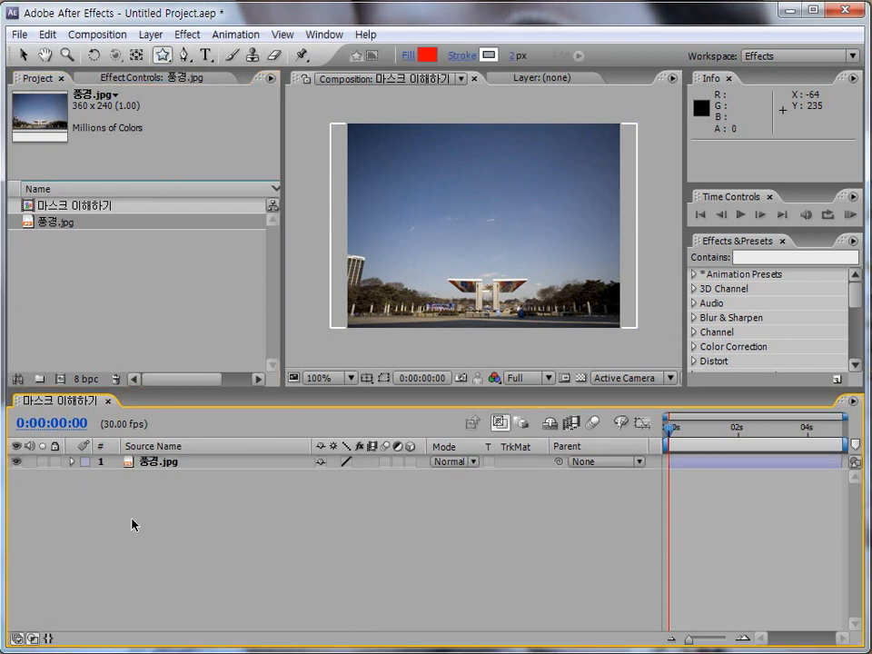
drag(100, 506, 244, 586)
key(Escape)
click(162, 463)
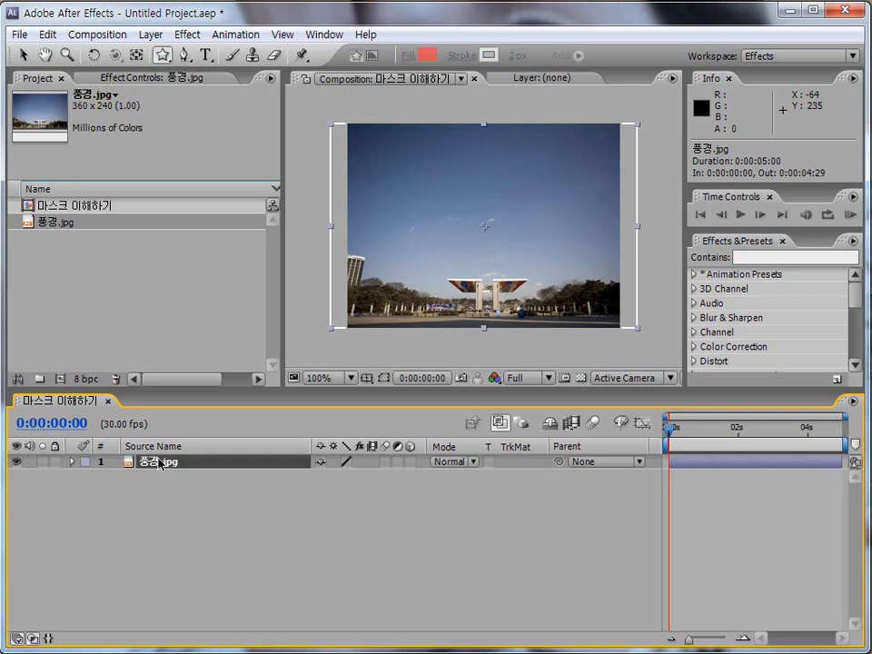
Step: Draw a rectangular mask about 200 by 166 px on the 풍경.jpg layer with the Rectangle Tool and undo it
click(163, 56)
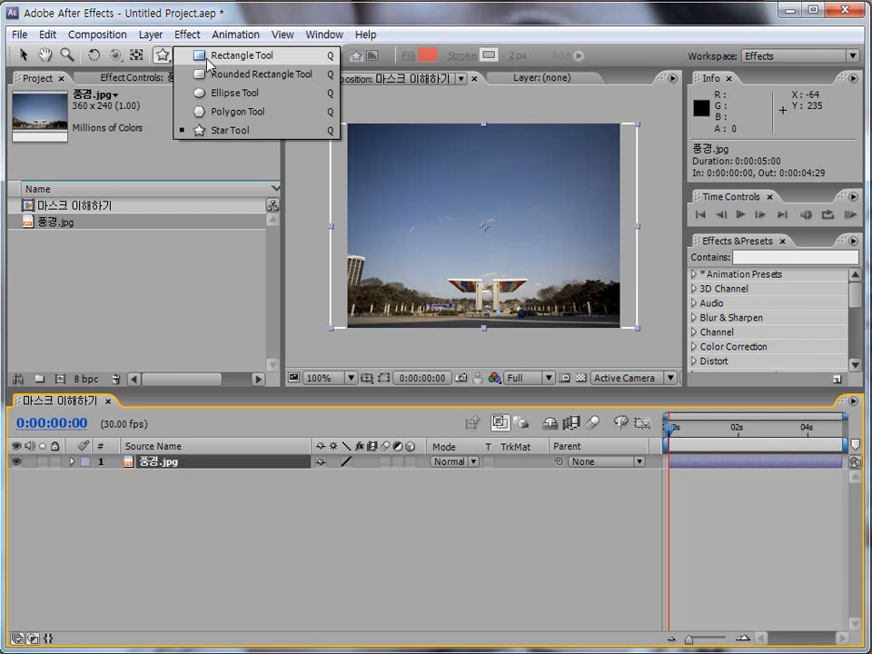
click(209, 56)
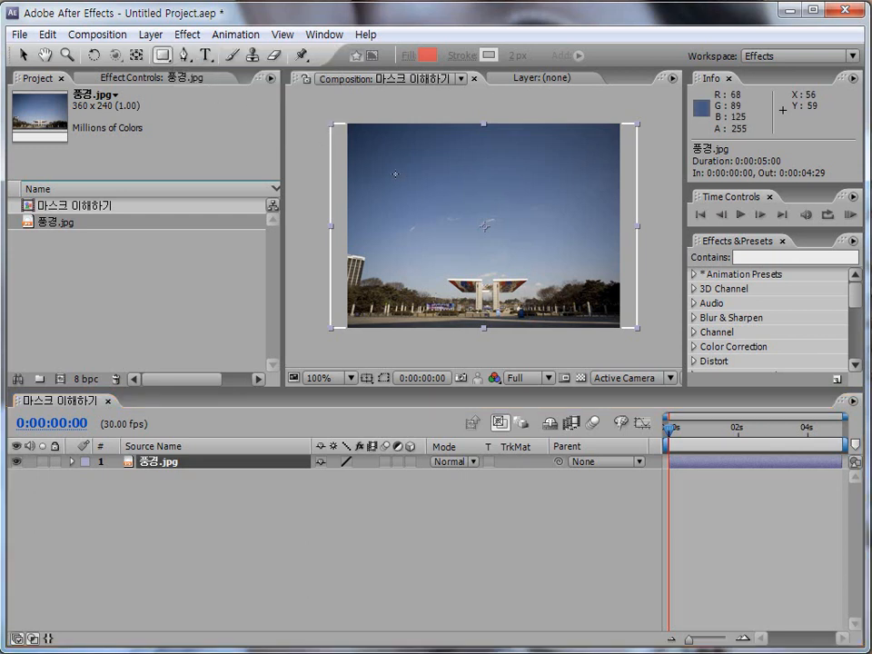
mouse_move(391, 169)
mouse_down()
mouse_move(453, 241)
mouse_move(563, 313)
mouse_up()
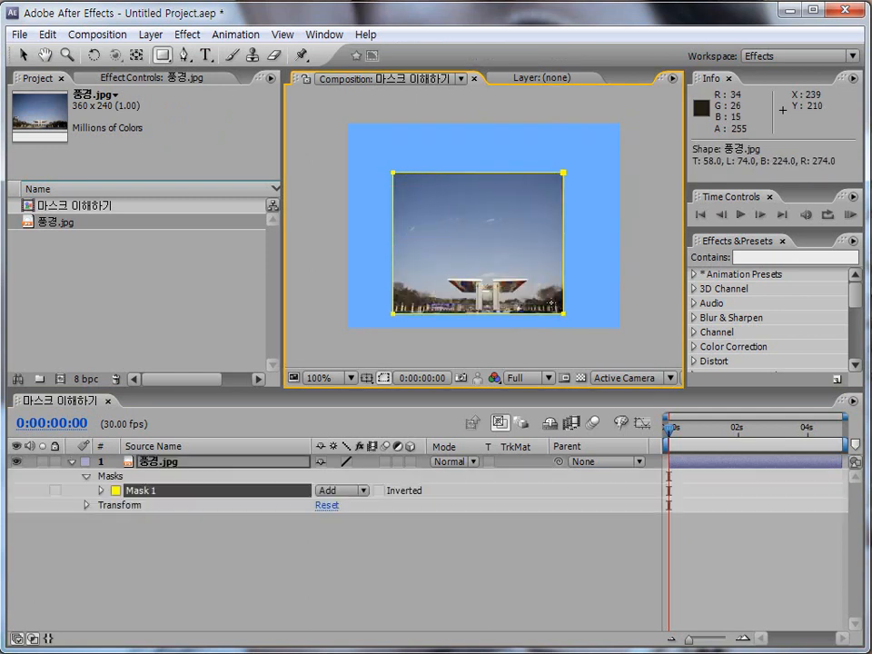
key(ctrl+z)
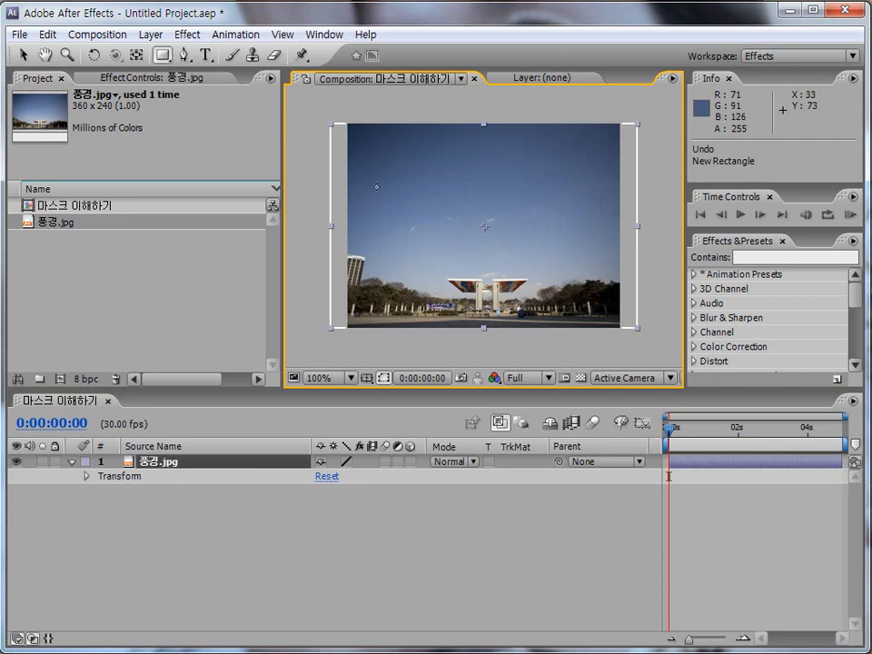
Step: Draw a square mask about 166 px wide on the 풍경.jpg layer and undo it
drag(396, 162, 541, 300)
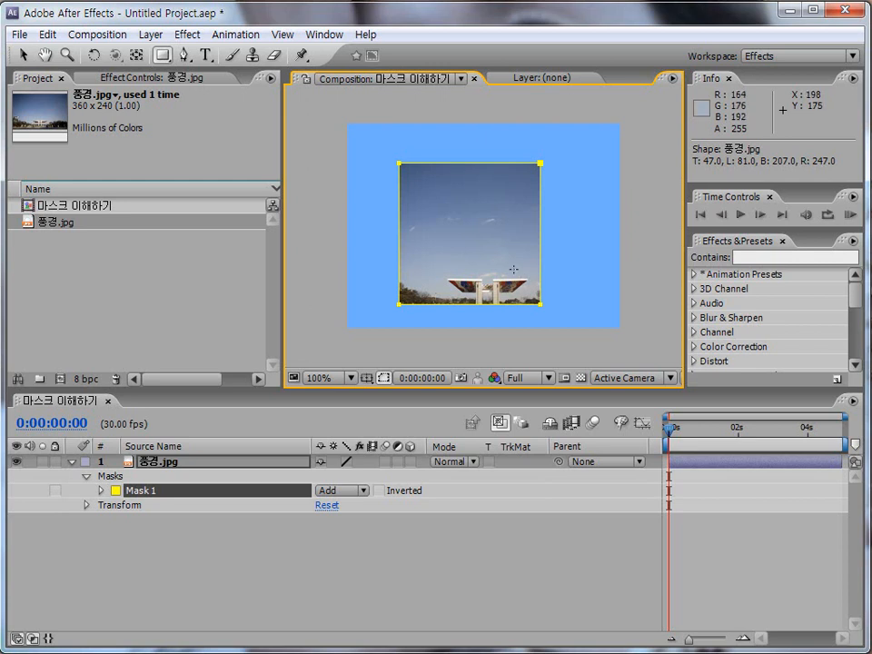
key(ctrl+z)
key(ctrl+z)
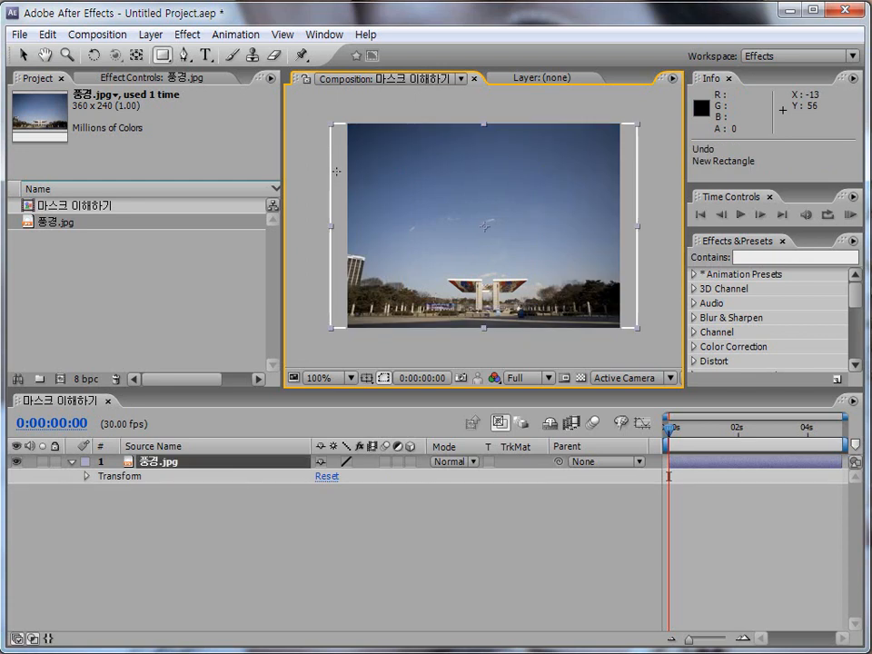
Step: Draw a rounded rectangle mask about 238 by 181 px on the 풍경.jpg layer and undo it
click(164, 59)
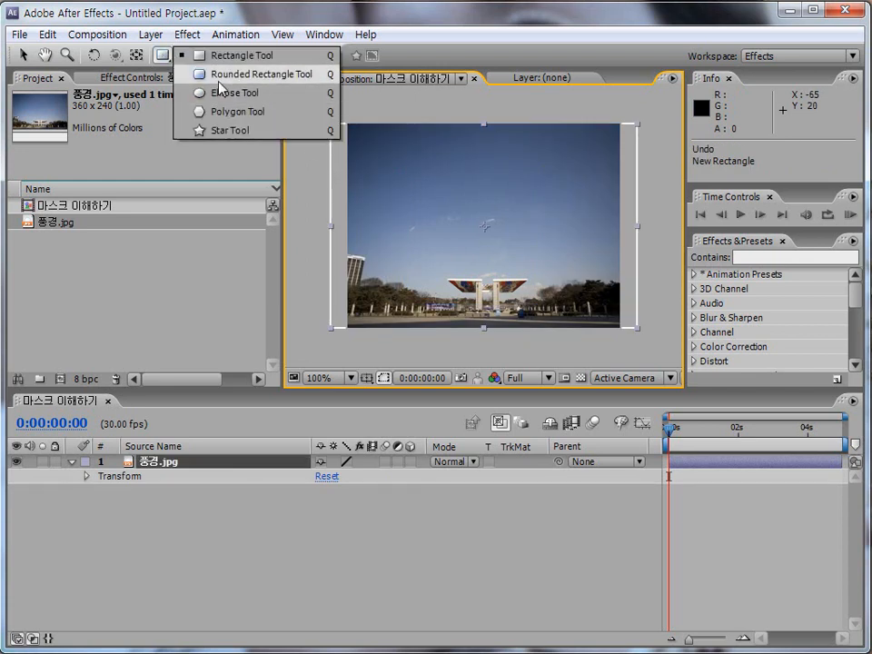
click(218, 81)
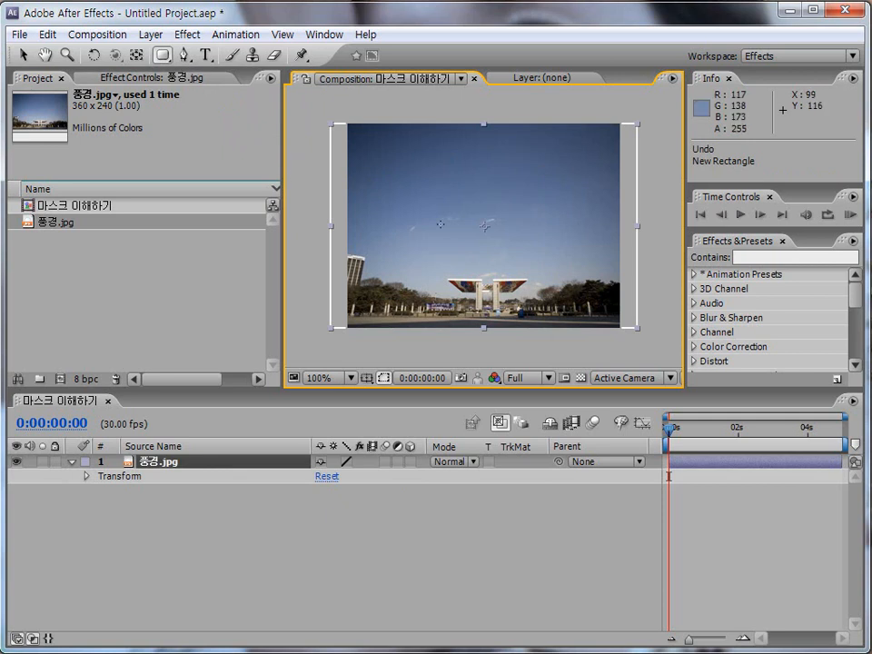
drag(393, 161, 595, 315)
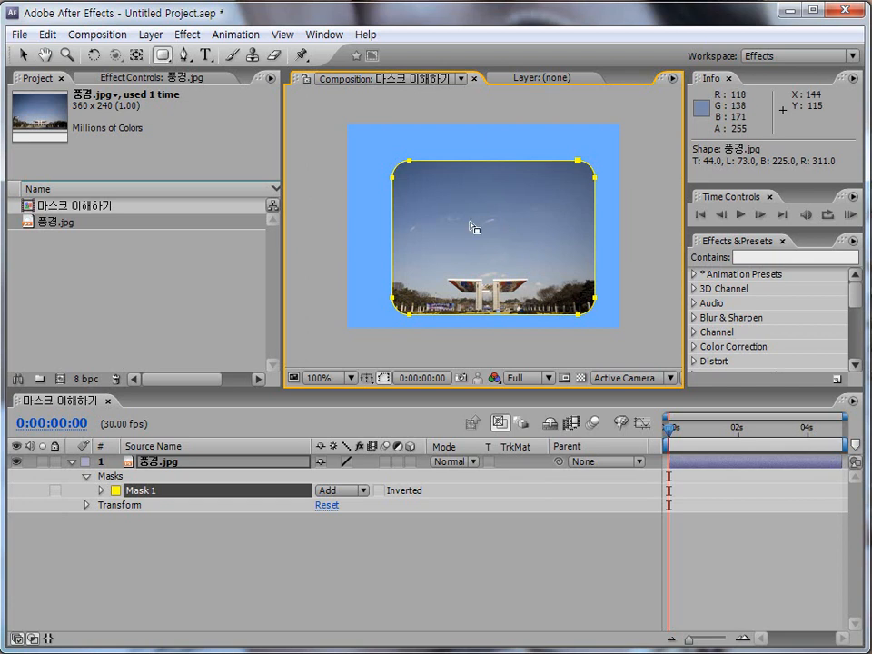
key(ctrl+z)
Step: Draw a circular mask about 166 px across around the middle of the 풍경.jpg layer with the Ellipse Tool and undo it
drag(165, 58, 206, 95)
drag(411, 159, 555, 301)
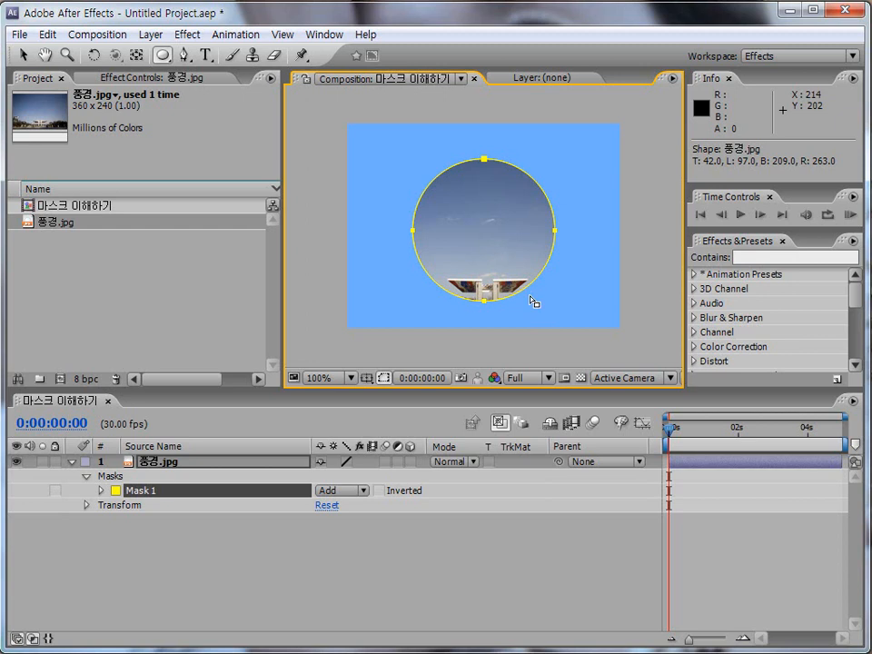
key(ctrl+z)
Step: Try a tilted and an upright pentagon mask over the sky of the 풍경.jpg layer with the Polygon Tool, undoing each
drag(165, 56, 215, 117)
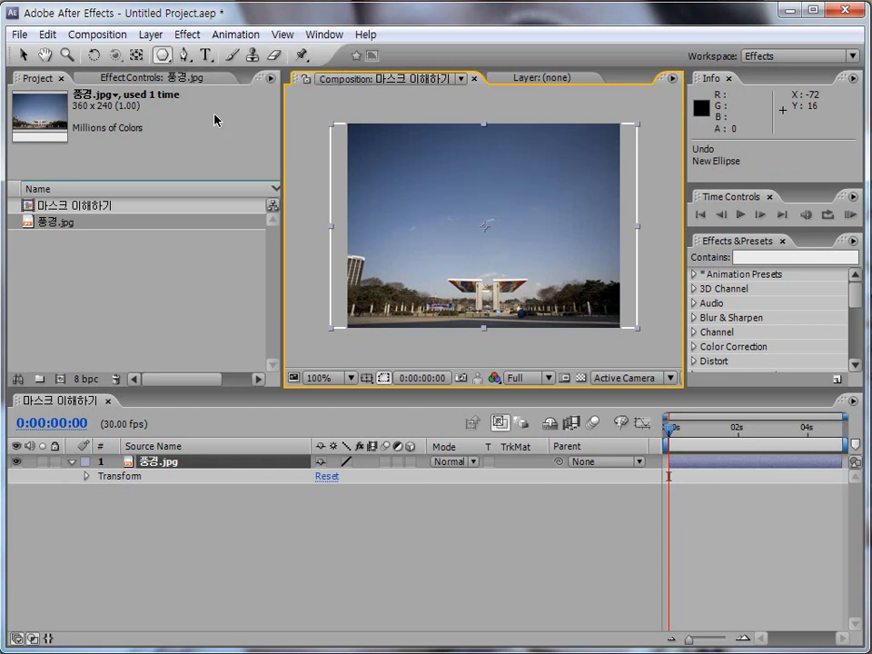
mouse_move(421, 170)
mouse_down()
mouse_move(482, 237)
mouse_move(459, 236)
mouse_up()
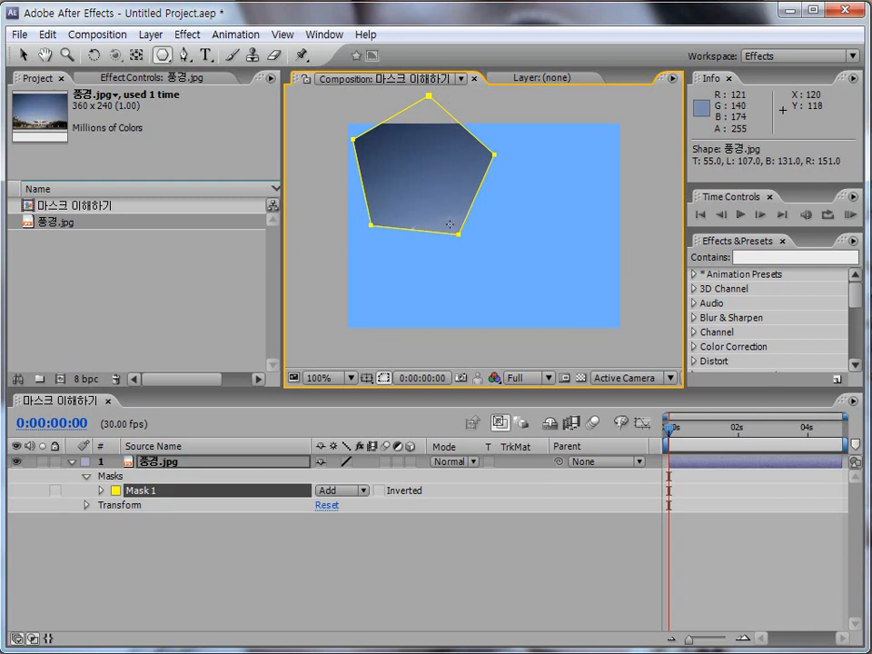
key(h)
drag(419, 200, 428, 211)
key(q)
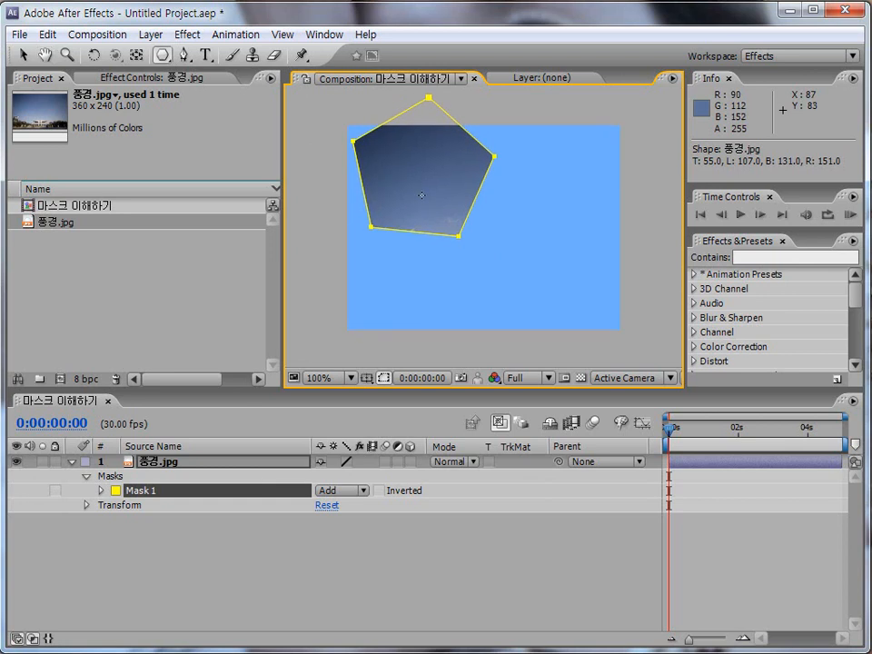
key(ctrl+z)
mouse_move(444, 176)
mouse_down()
mouse_move(483, 218)
mouse_move(499, 214)
mouse_move(496, 203)
mouse_move(483, 213)
mouse_move(512, 235)
mouse_up()
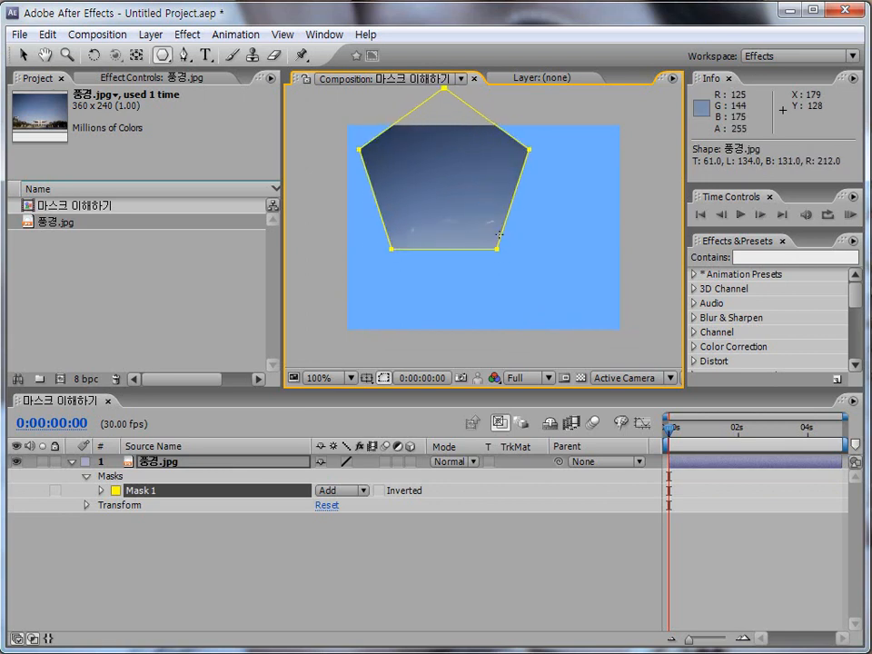
key(ctrl+z)
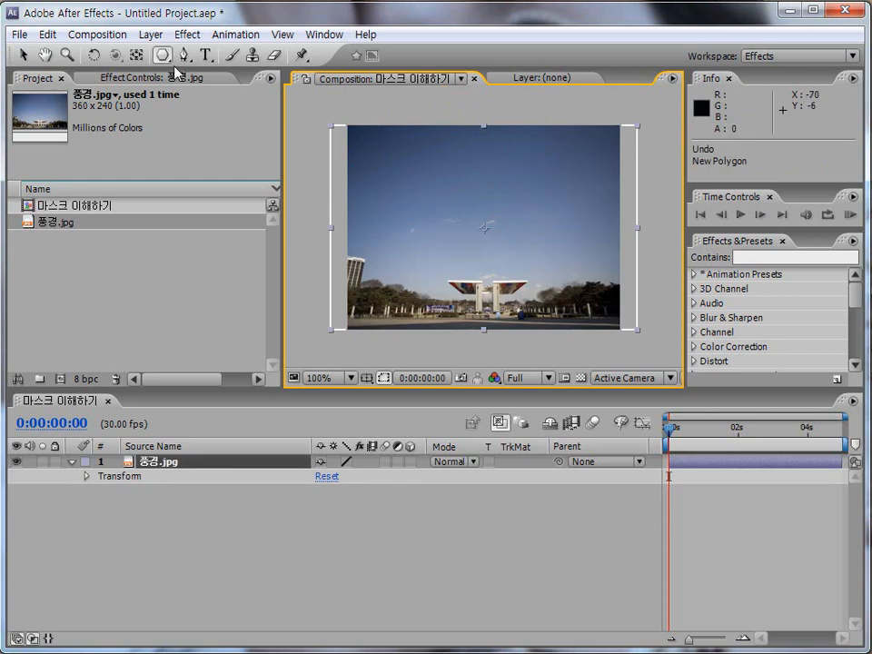
Step: Draw a five-pointed star mask over the sky of the 풍경.jpg layer with the Star Tool
drag(162, 54, 219, 132)
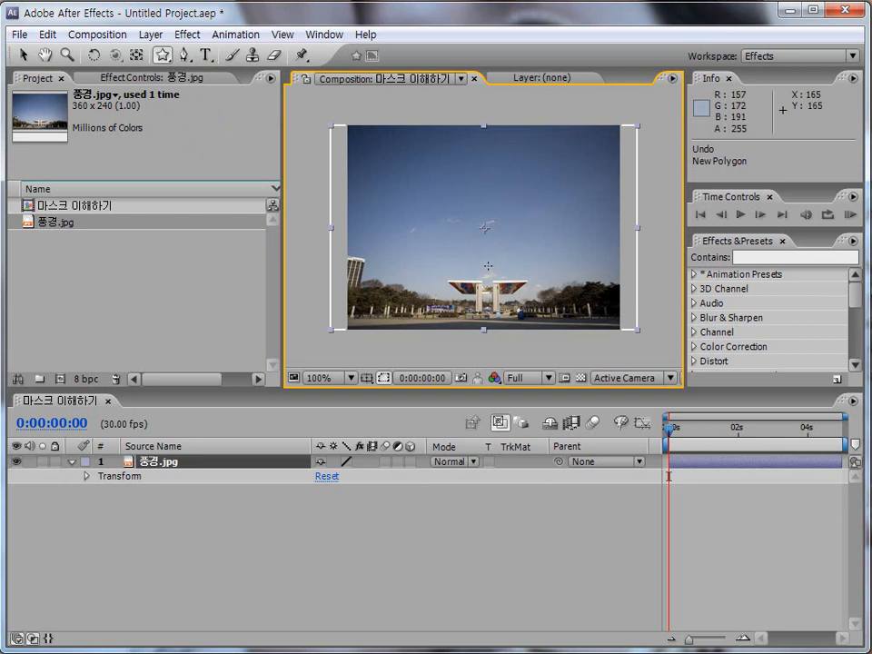
drag(161, 55, 227, 132)
drag(460, 208, 510, 268)
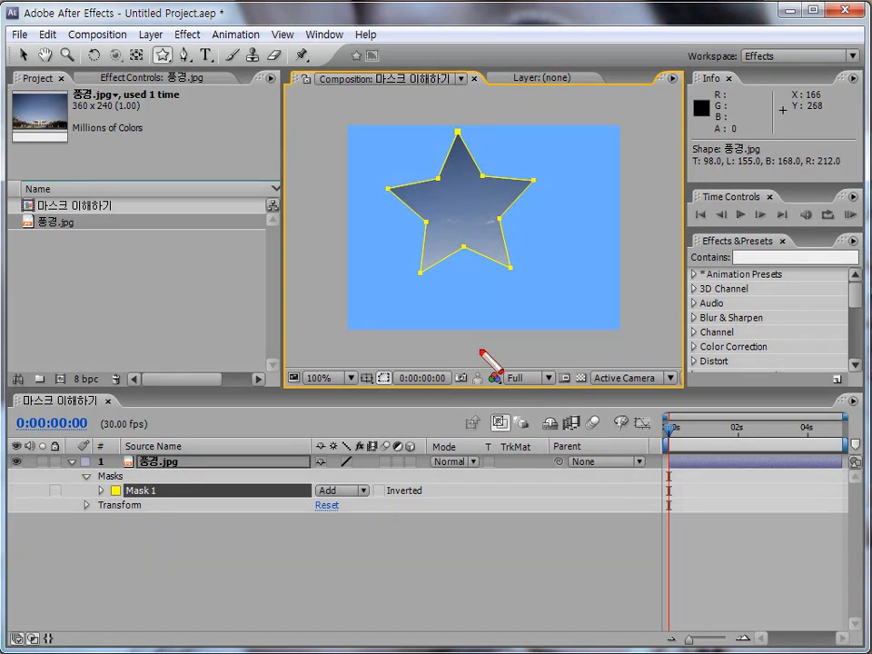
Step: Toggle the visibility of the mask outline off and on, and undo the star mask
click(385, 378)
click(383, 379)
click(384, 378)
click(382, 379)
key(ctrl+z)
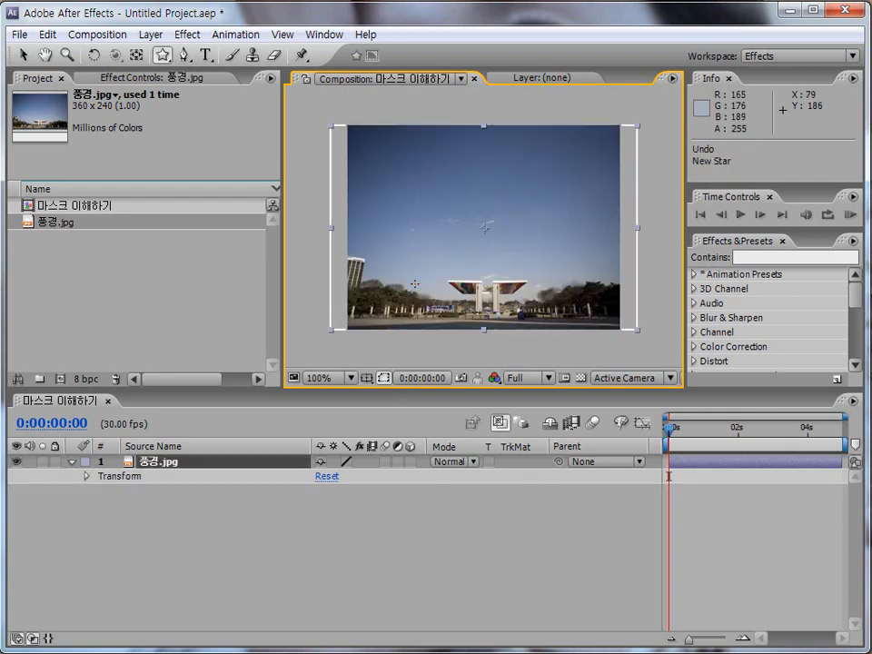
Step: Begin a curved Pen Tool mask path on the 풍경.jpg layer, running from the upper sky down and around to the gate's upper right
drag(162, 55, 218, 64)
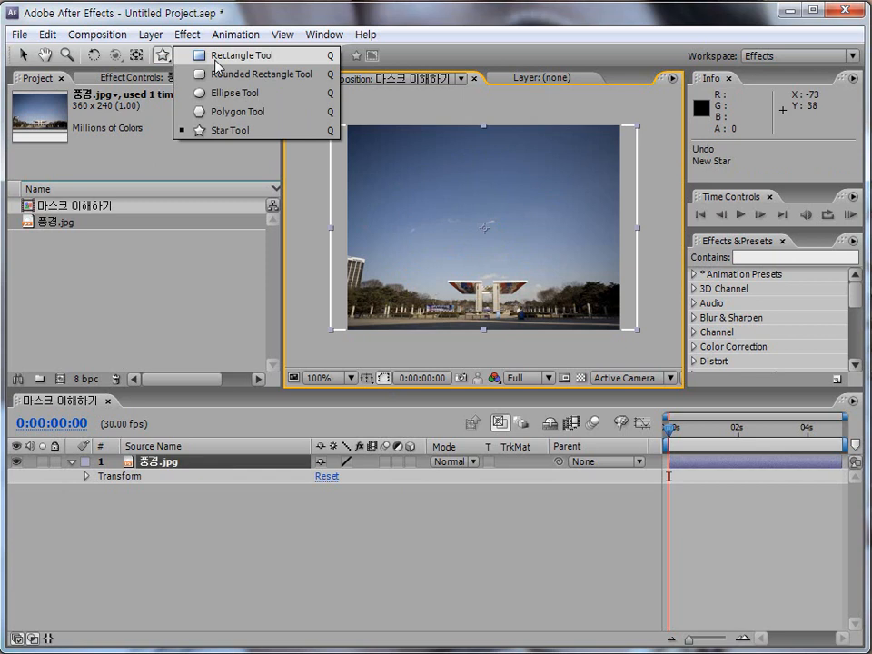
drag(183, 55, 260, 64)
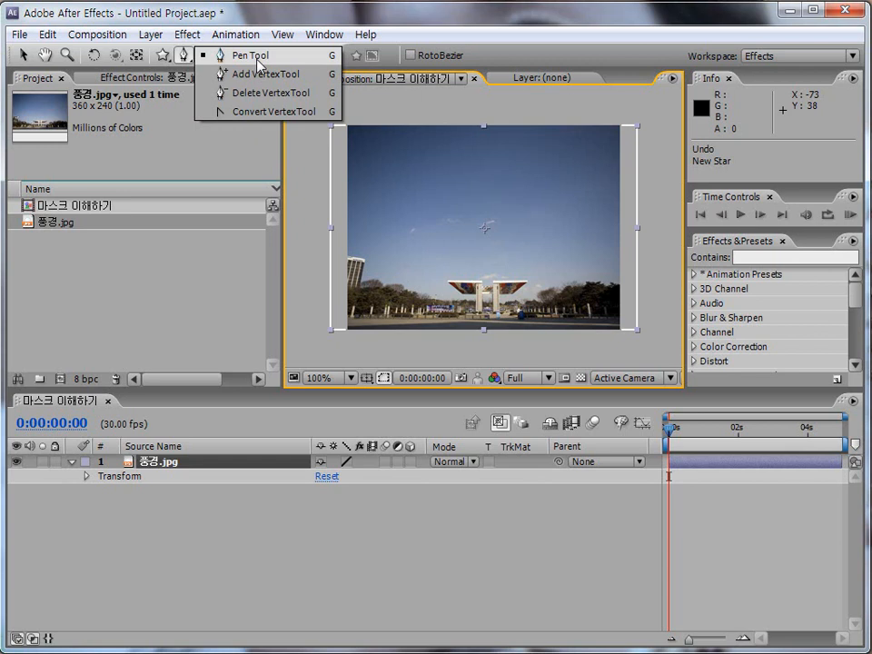
drag(257, 64, 257, 64)
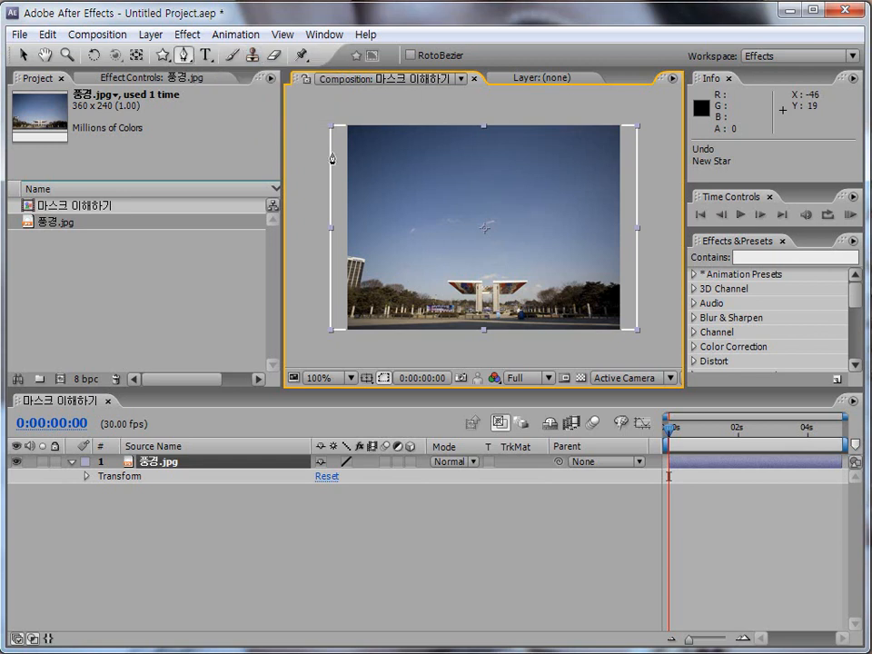
click(444, 152)
drag(402, 242, 418, 299)
drag(524, 272, 561, 178)
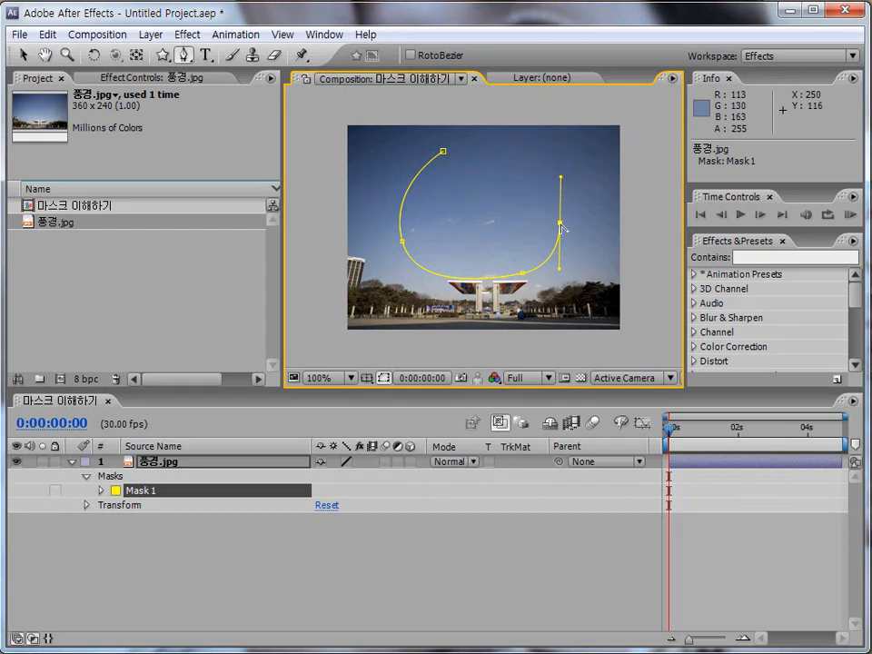
Step: Retract the direction handles of the path's last vertex, undo that, and try removing the vertex from the path
click(560, 223)
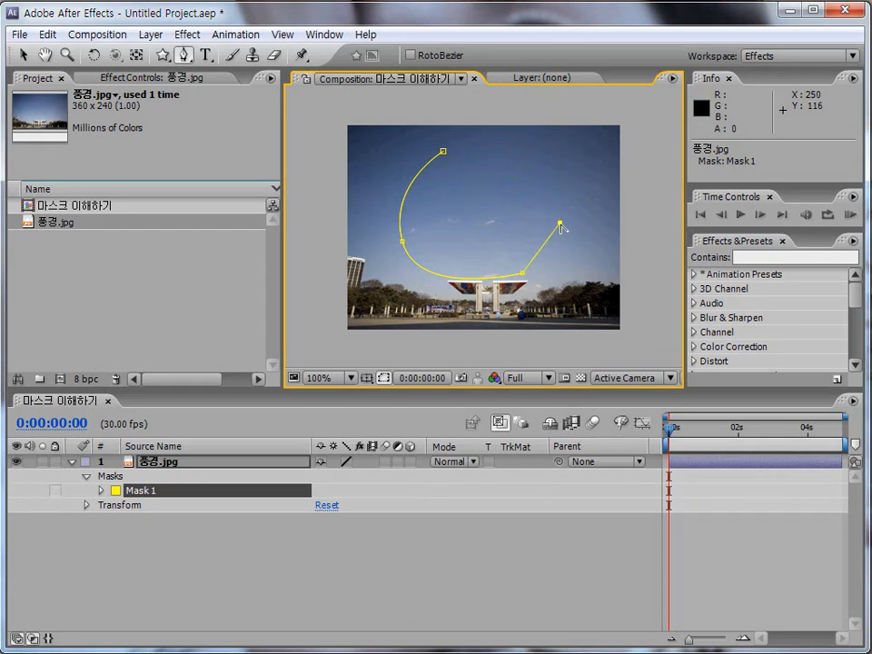
key(ctrl+z)
click(561, 223)
ctrl+click(561, 227)
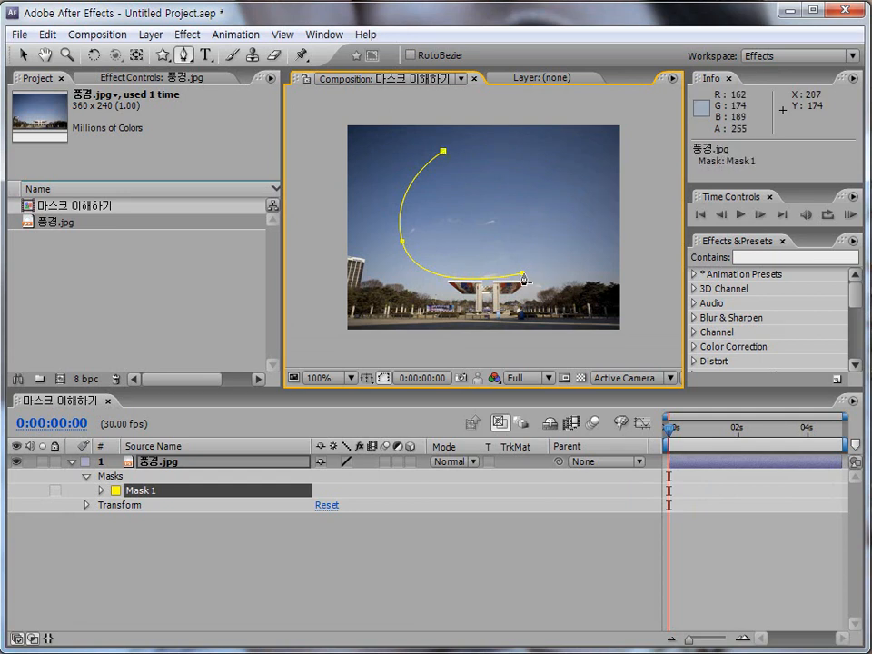
Step: Draw a separate closed mask shaped like a tilted oval over the right half of the sky with the Pen Tool
drag(570, 213, 571, 207)
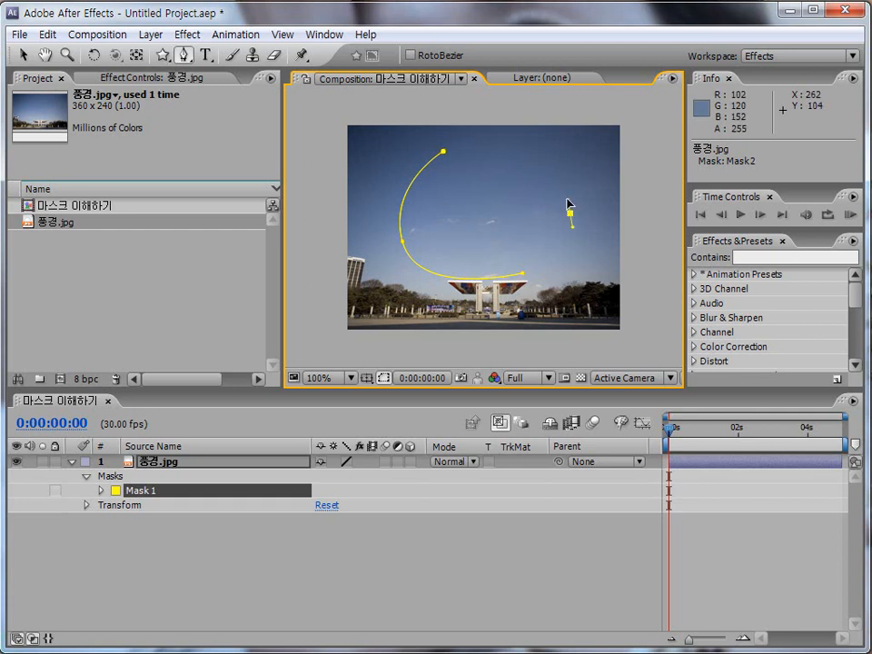
drag(473, 159, 439, 174)
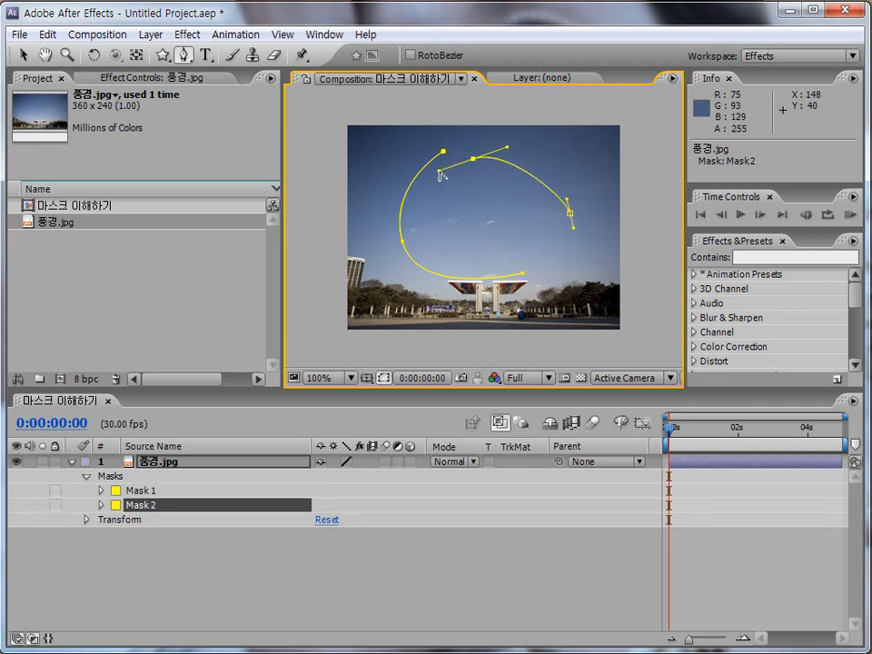
drag(552, 257, 591, 264)
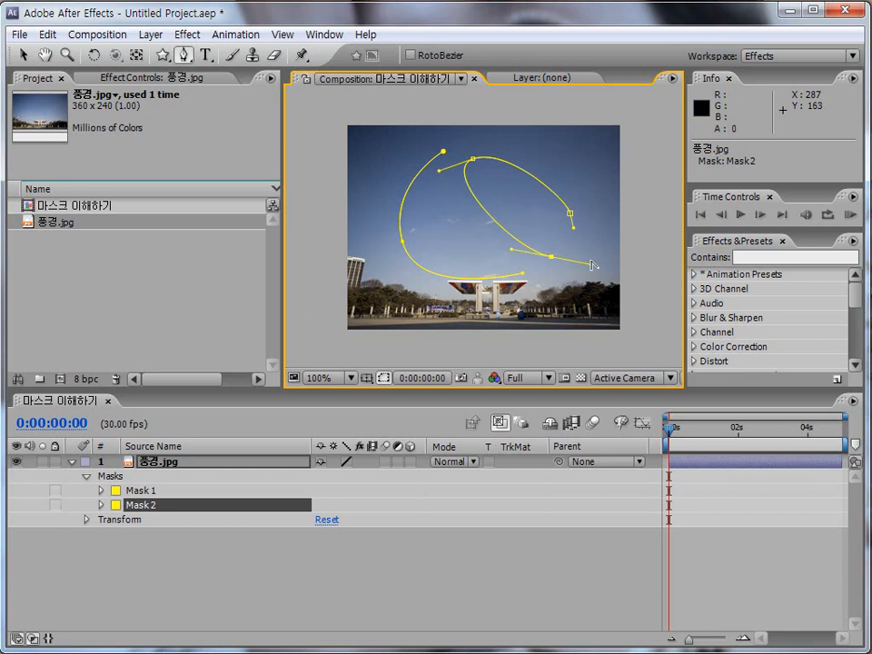
click(570, 216)
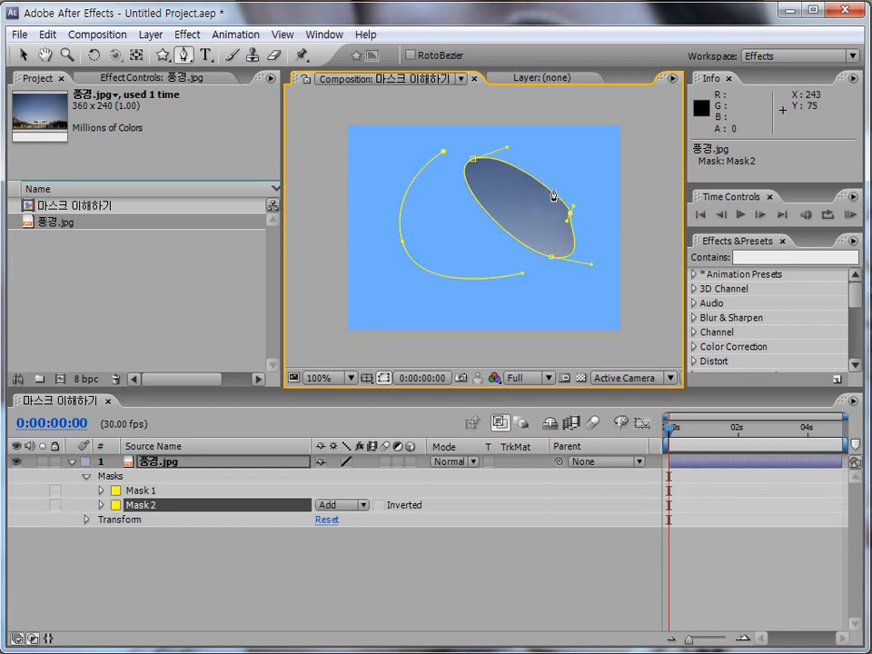
Step: Undo the tilted oval mask and the vertex edits, and close the curved Mask 1 path at its starting vertex
key(ctrl+z)
key(ctrl+z)
key(ctrl+z)
key(ctrl+z)
key(ctrl+z)
key(ctrl+z)
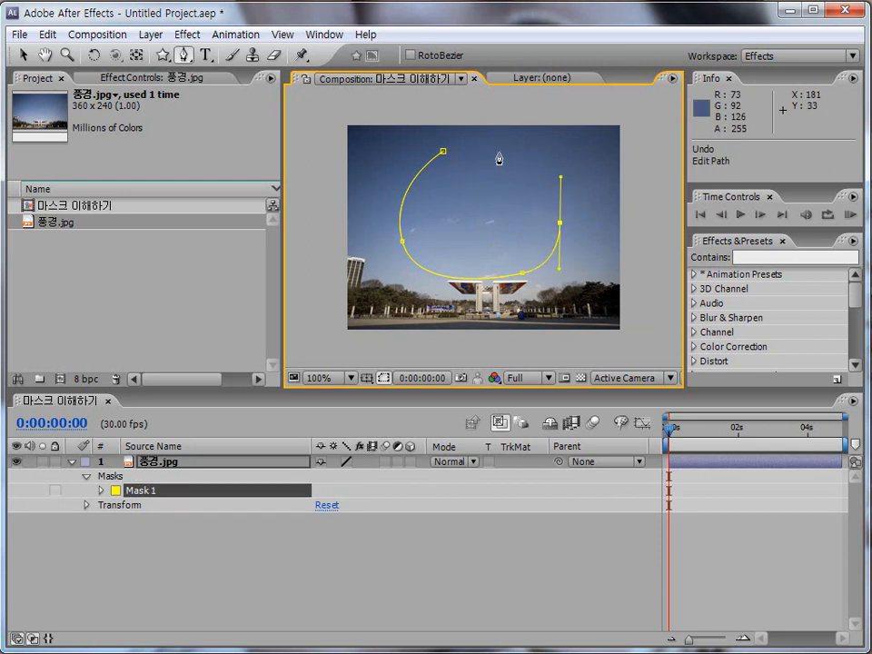
drag(508, 165, 413, 166)
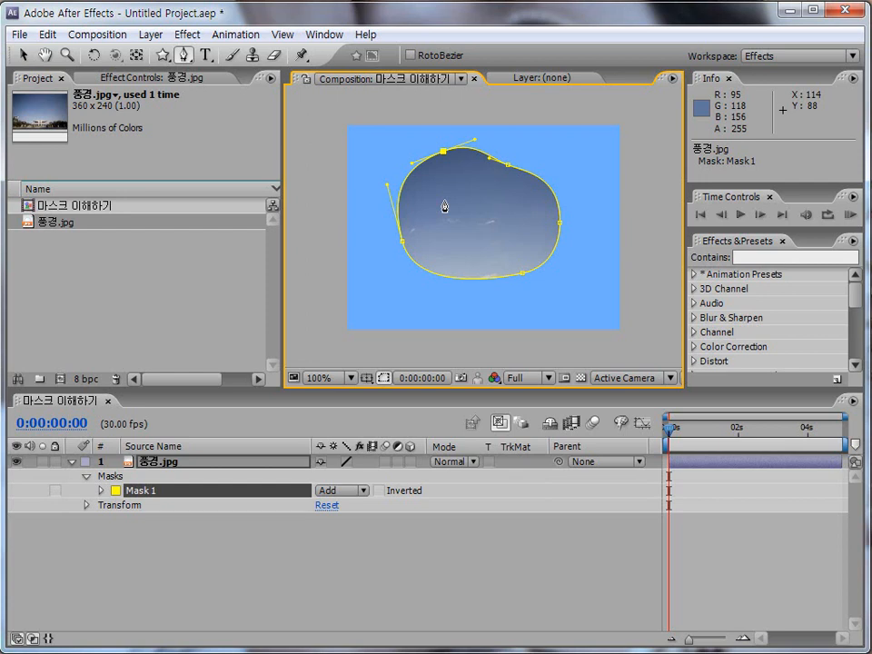
Step: Insert three extra vertices on the left, bottom and upper-right edges of Mask 1 with the Add Vertex Tool
click(185, 54)
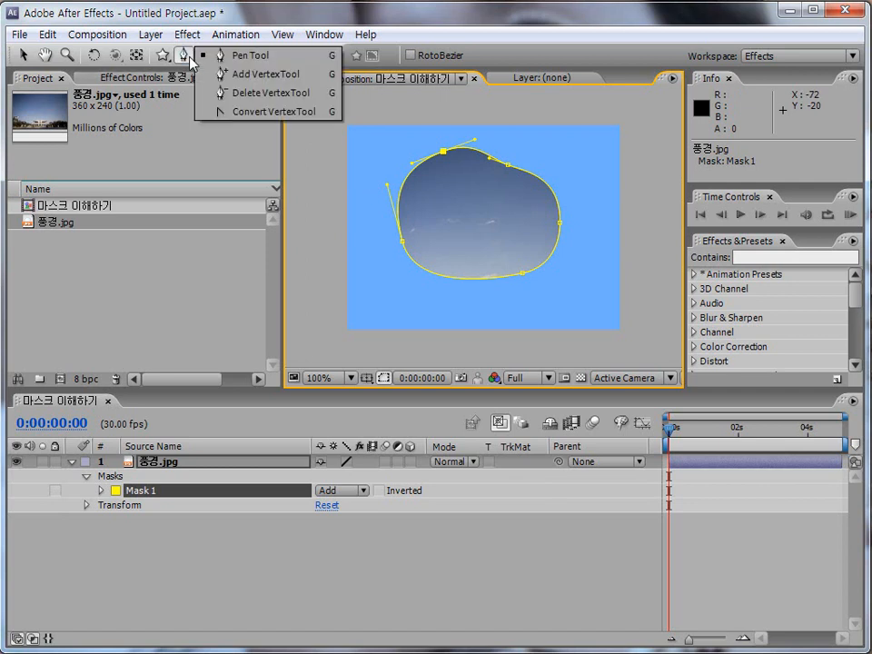
click(248, 78)
click(402, 187)
click(440, 276)
click(542, 180)
Step: Remove the three inserted vertices from the edges of Mask 1 with the Delete Vertex Tool
drag(186, 54, 227, 90)
click(541, 180)
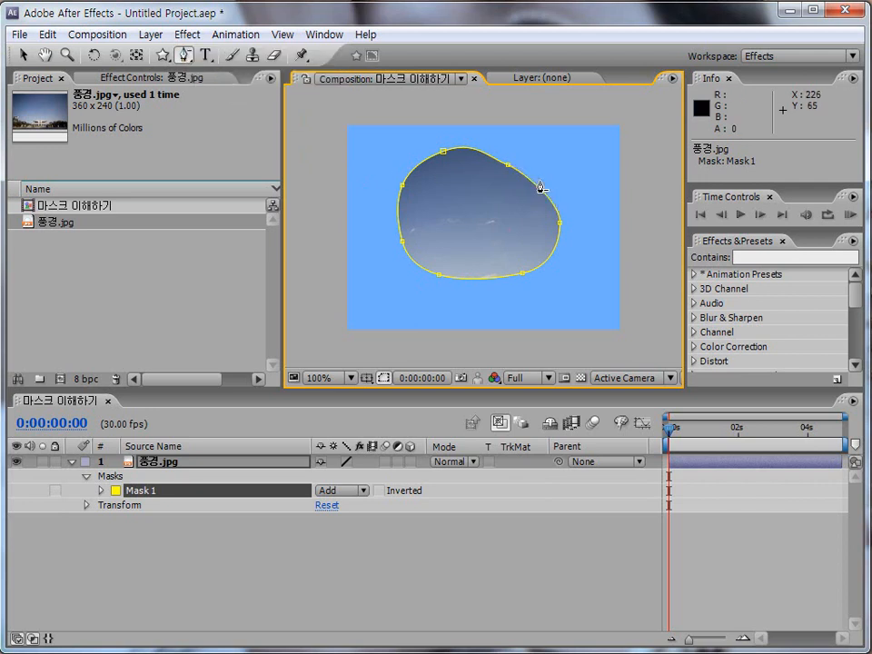
click(440, 276)
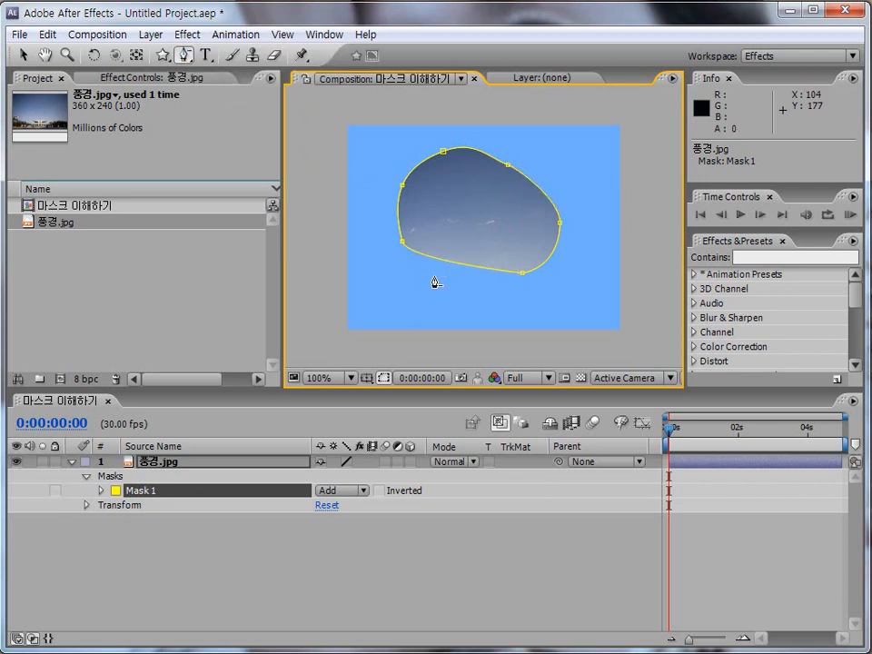
click(403, 186)
Step: Reshape the curves at the two uppermost vertices of Mask 1 with the Convert Vertex Tool
drag(184, 53, 234, 114)
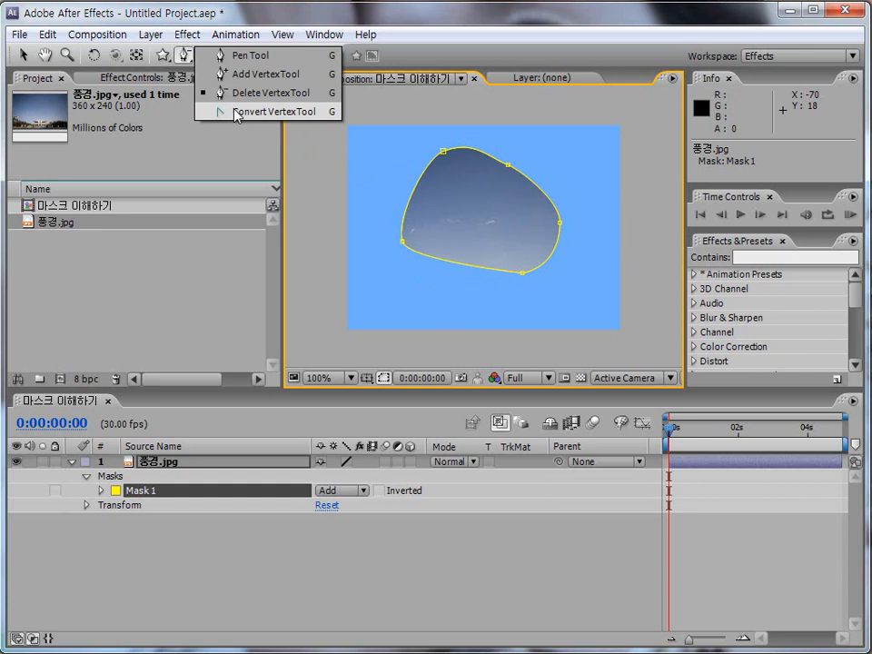
drag(234, 114, 235, 113)
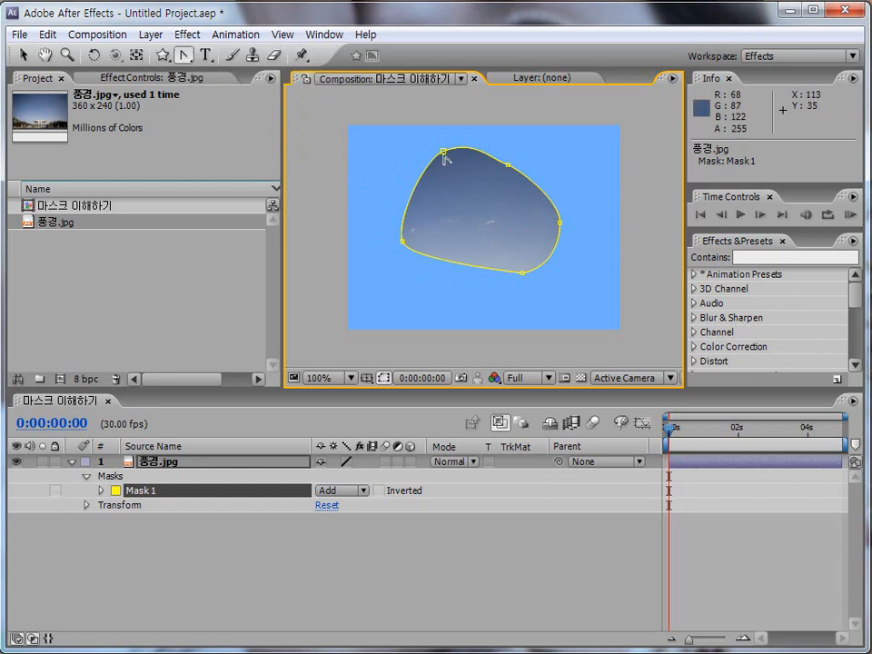
drag(443, 152, 398, 179)
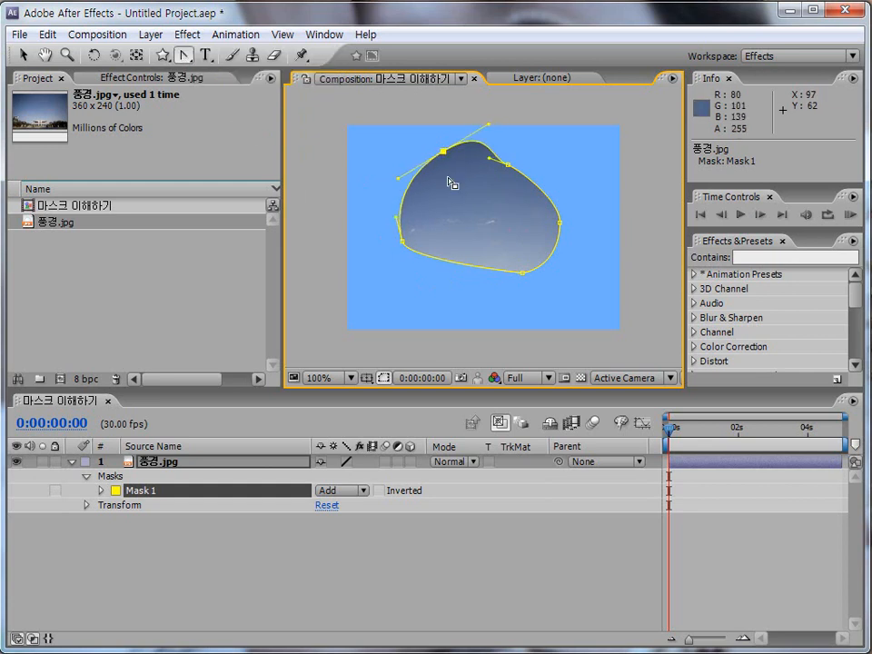
mouse_move(505, 166)
mouse_down()
mouse_move(520, 164)
mouse_move(506, 159)
mouse_up()
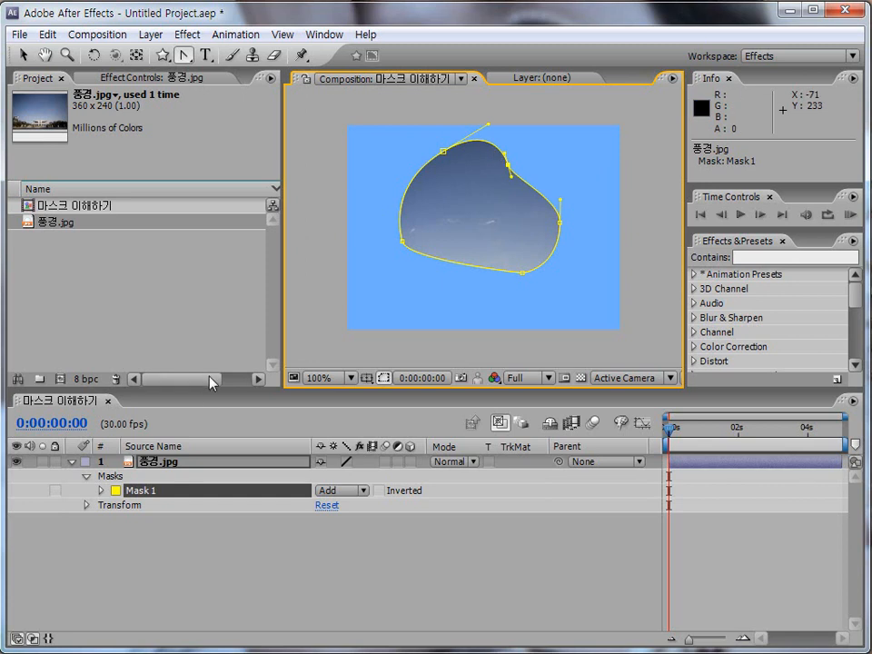
key(ctrl+shift+d)
drag(385, 121, 593, 290)
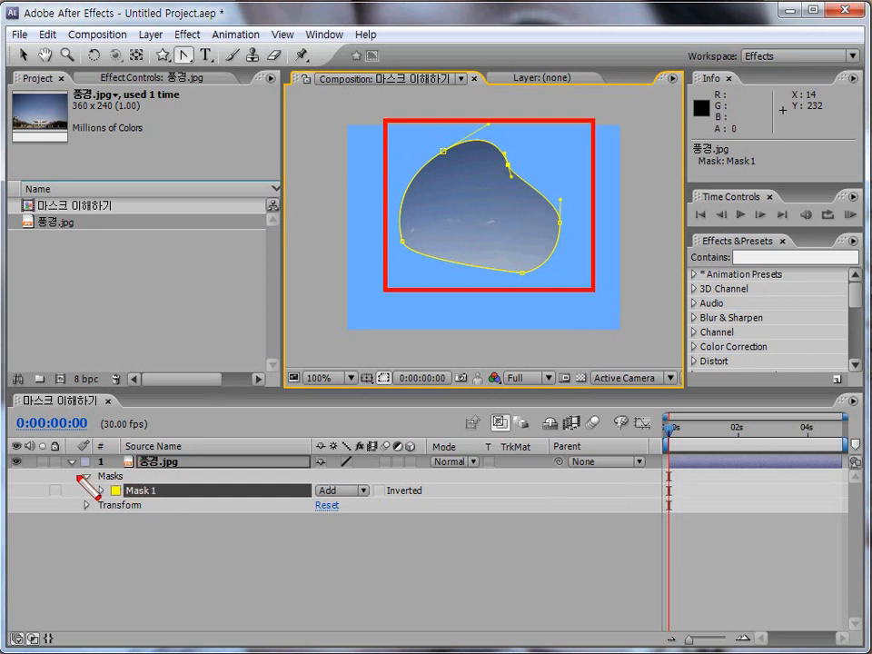
drag(71, 470, 399, 506)
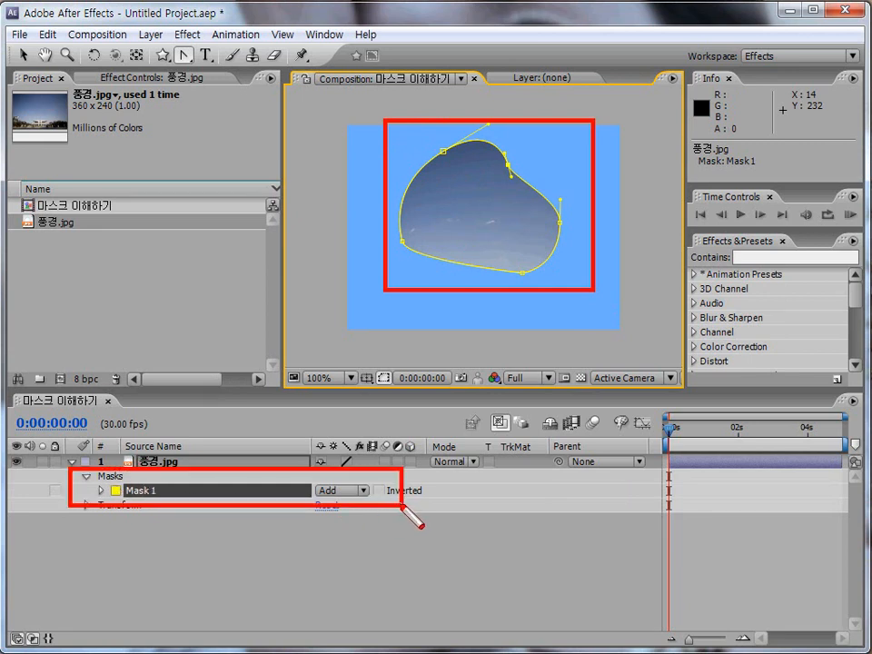
key(Escape)
Step: Delete the curved Mask 1 from the 풍경.jpg layer
click(179, 490)
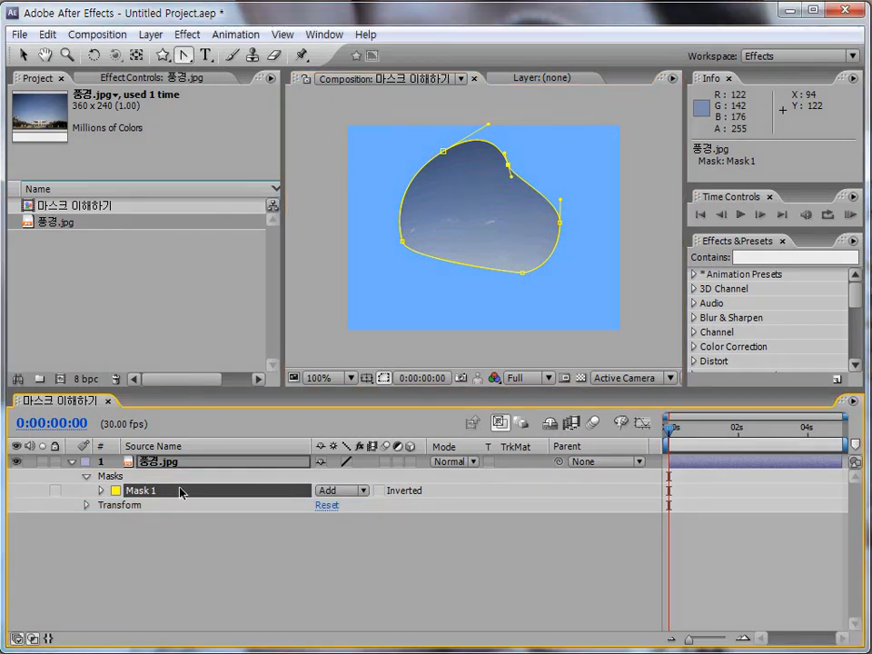
key(Delete)
click(128, 490)
key(Delete)
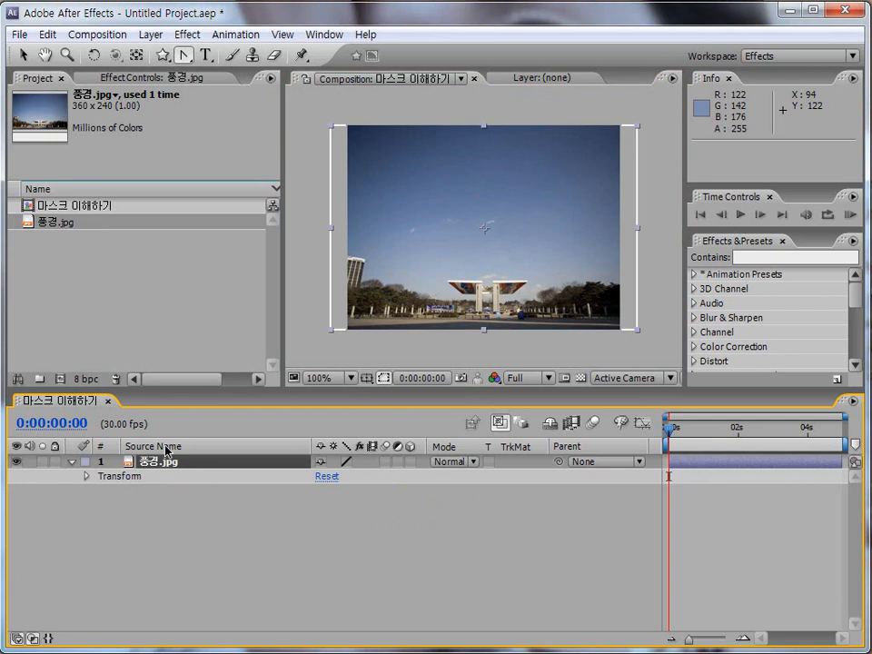
Step: Draw a closed straight-edged mask with two pointed peaks over the sky and the gate of the 풍경.jpg layer with the Pen Tool
drag(183, 55, 218, 56)
click(367, 257)
click(428, 178)
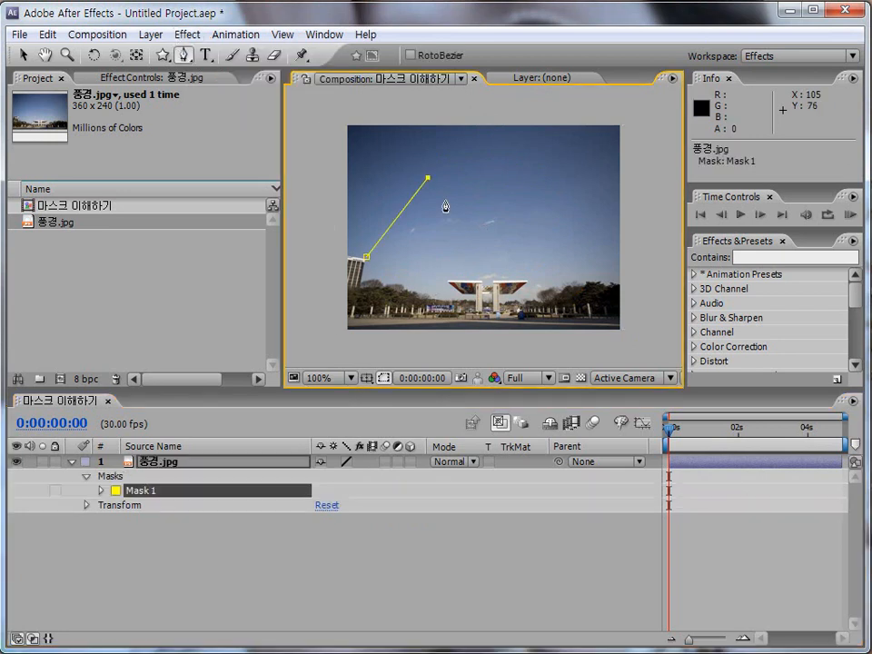
click(479, 250)
click(530, 174)
click(581, 257)
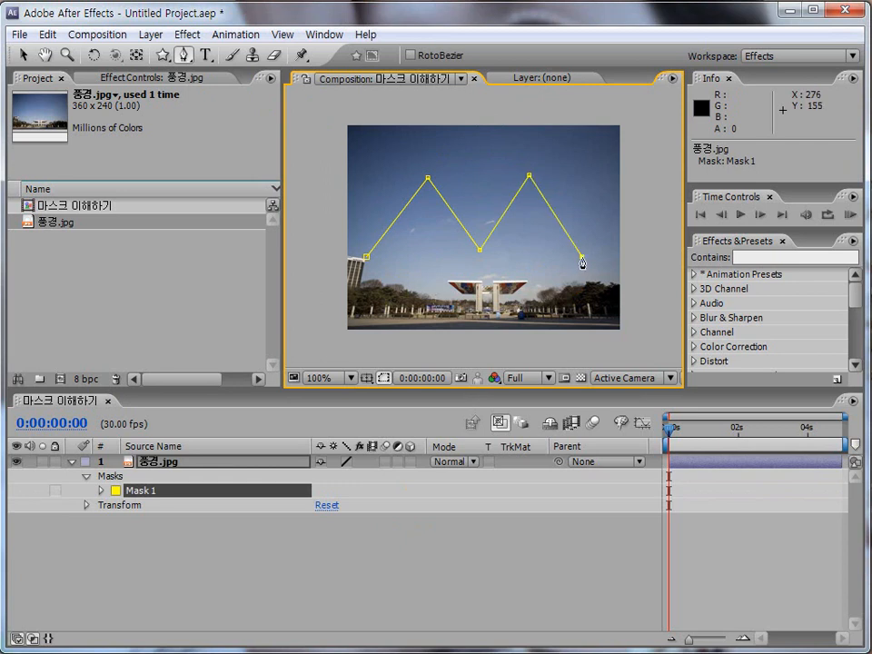
click(579, 308)
click(365, 303)
click(367, 258)
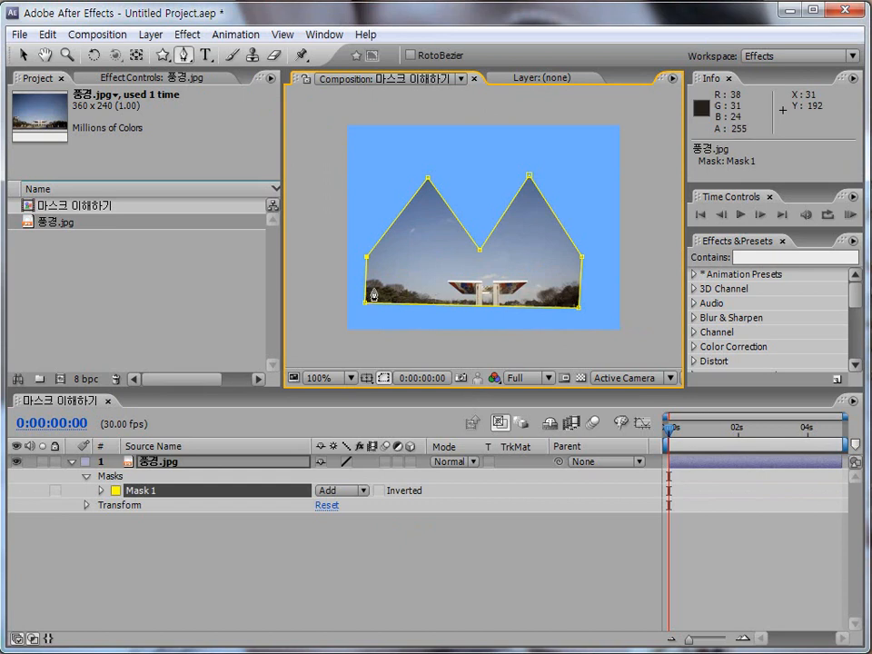
key(ctrl+shift+d)
drag(414, 169, 441, 193)
drag(468, 238, 491, 258)
drag(516, 165, 548, 188)
key(Escape)
Step: Round the two peaks and the two bottom corners of the double-peaked mask with the Convert Vertex Tool
drag(182, 54, 244, 112)
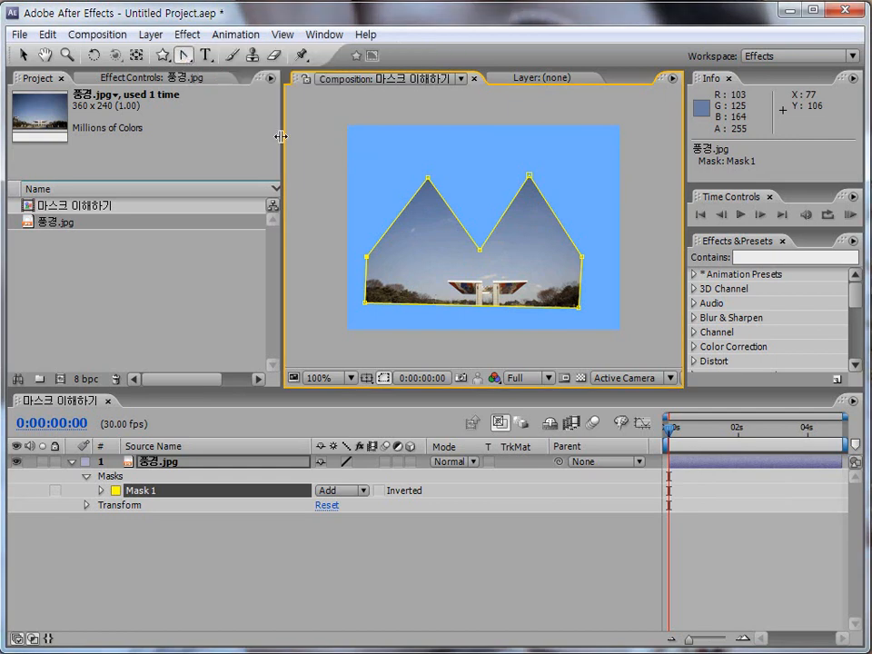
drag(428, 179, 381, 180)
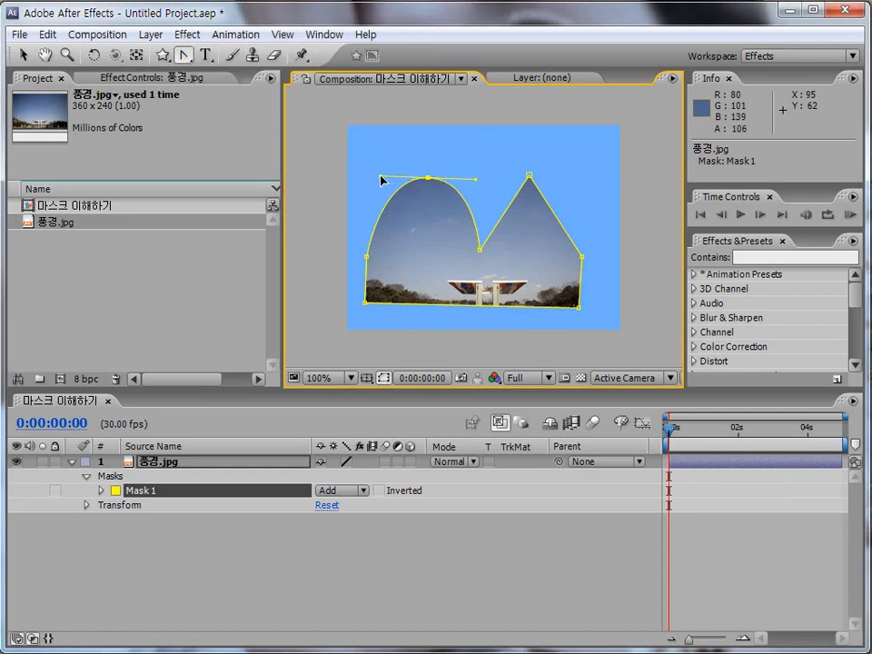
drag(530, 175, 480, 178)
mouse_move(579, 313)
mouse_down()
mouse_move(568, 321)
mouse_move(560, 305)
mouse_move(587, 297)
mouse_up()
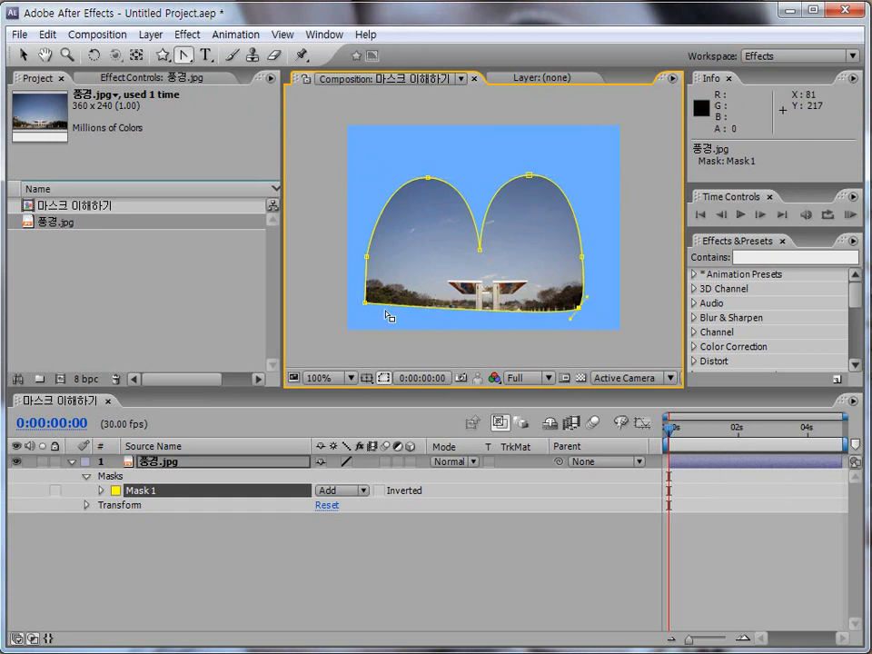
drag(365, 303, 383, 316)
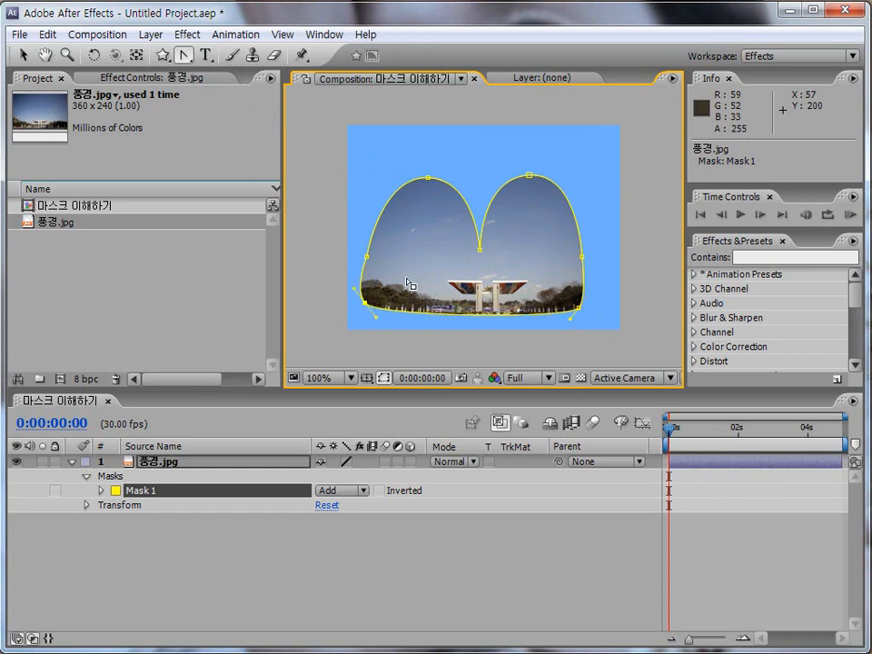
Step: Convert the rounded peaks and bottom corners of Mask 1 back to sharp corner vertices
click(429, 181)
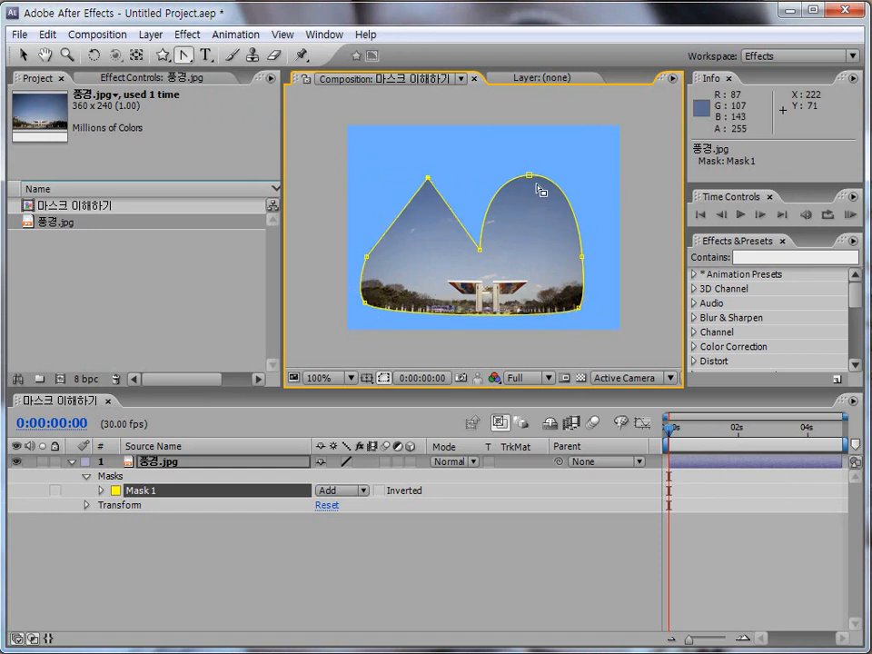
click(530, 176)
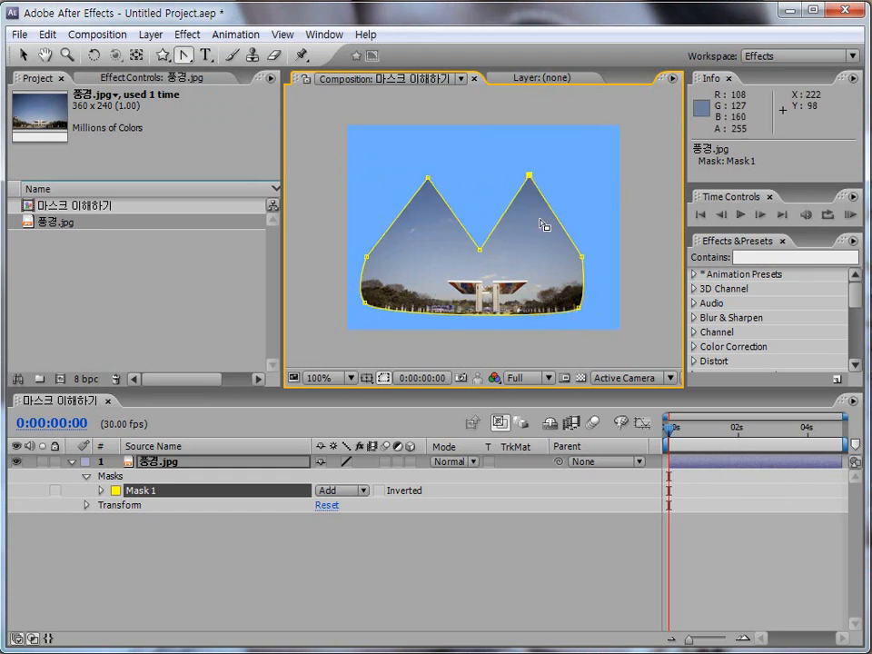
click(579, 308)
click(367, 304)
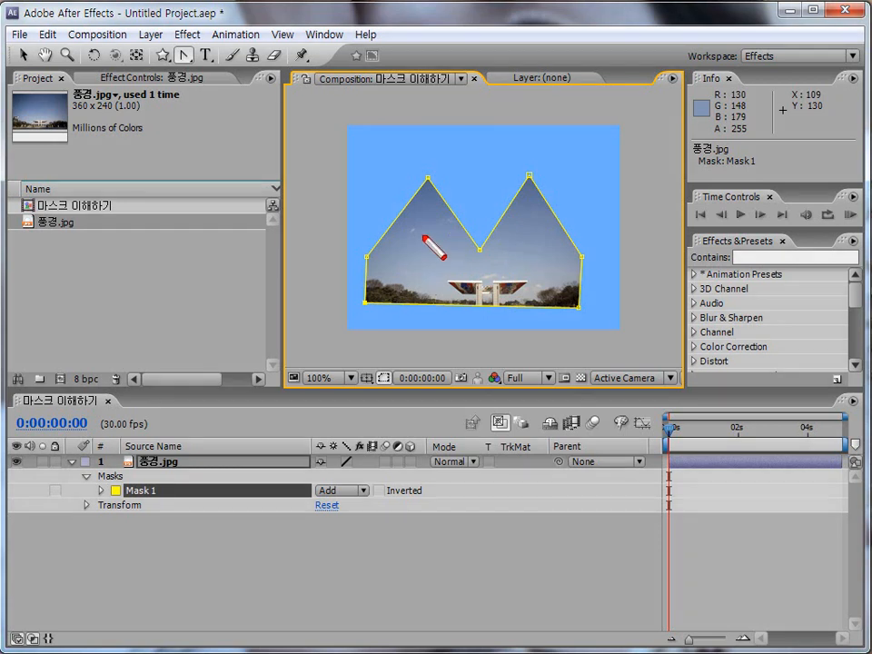
drag(152, 40, 198, 73)
drag(11, 40, 37, 66)
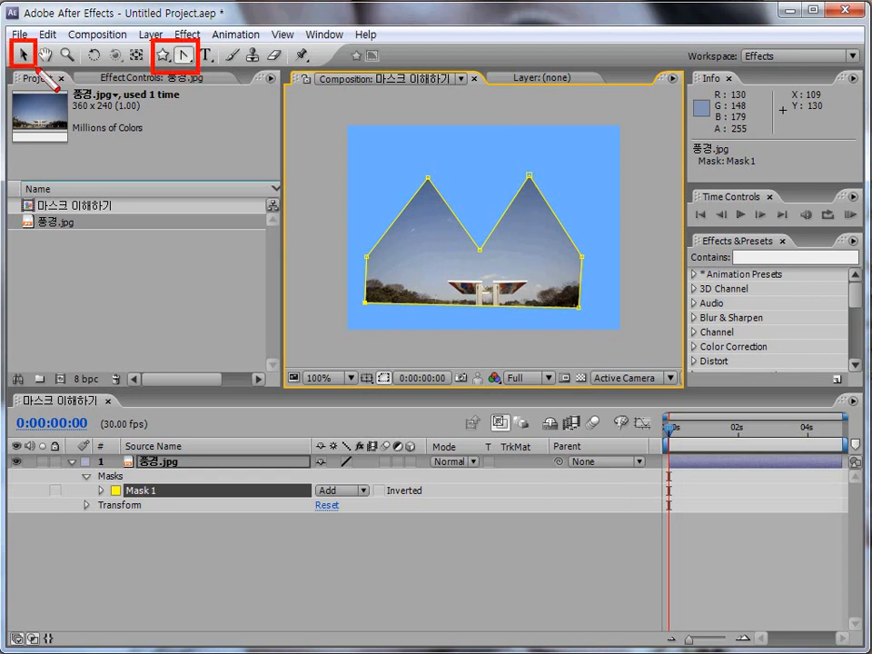
key(Escape)
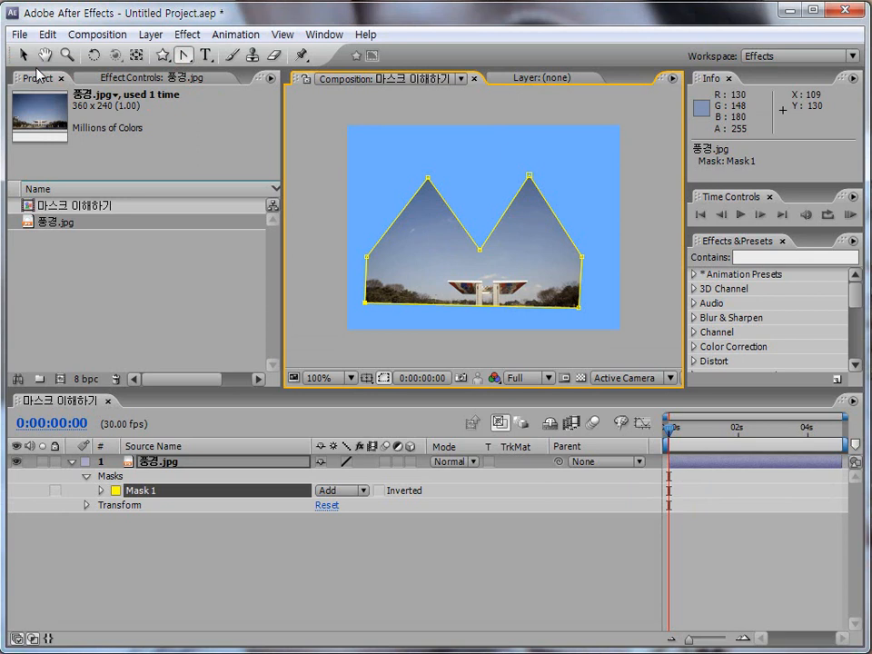
Step: Reshape Mask 1 with the Selection Tool by raising both peaks, the valley and the side corners, and moving the bottom-left vertex down and inward
click(23, 54)
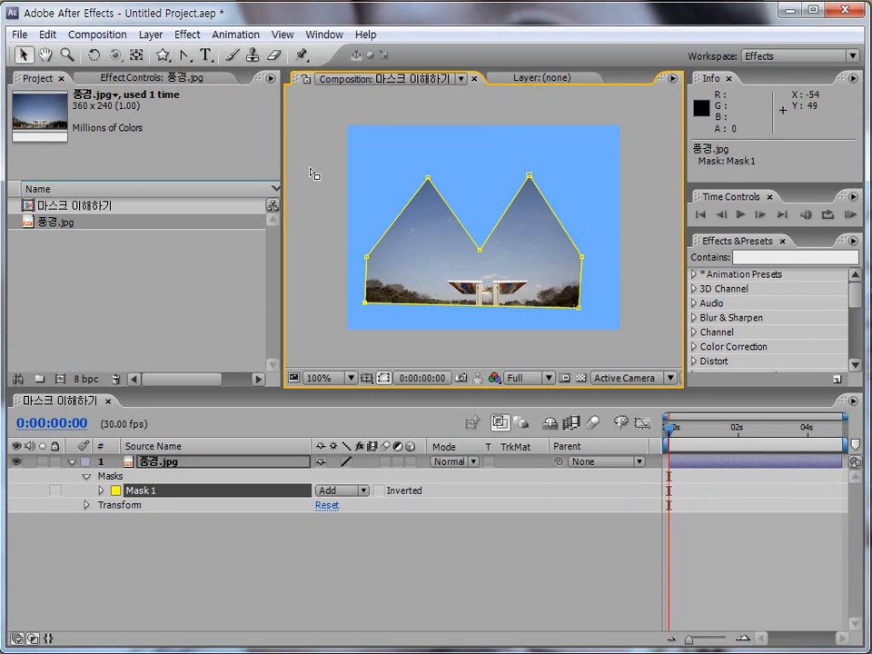
drag(369, 153, 618, 236)
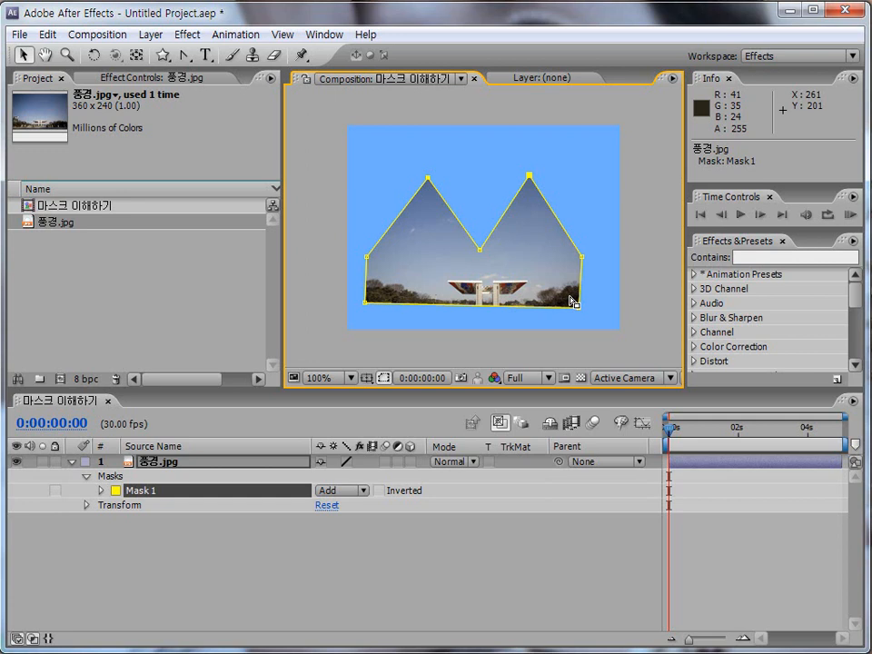
shift+click(428, 180)
drag(428, 180, 468, 186)
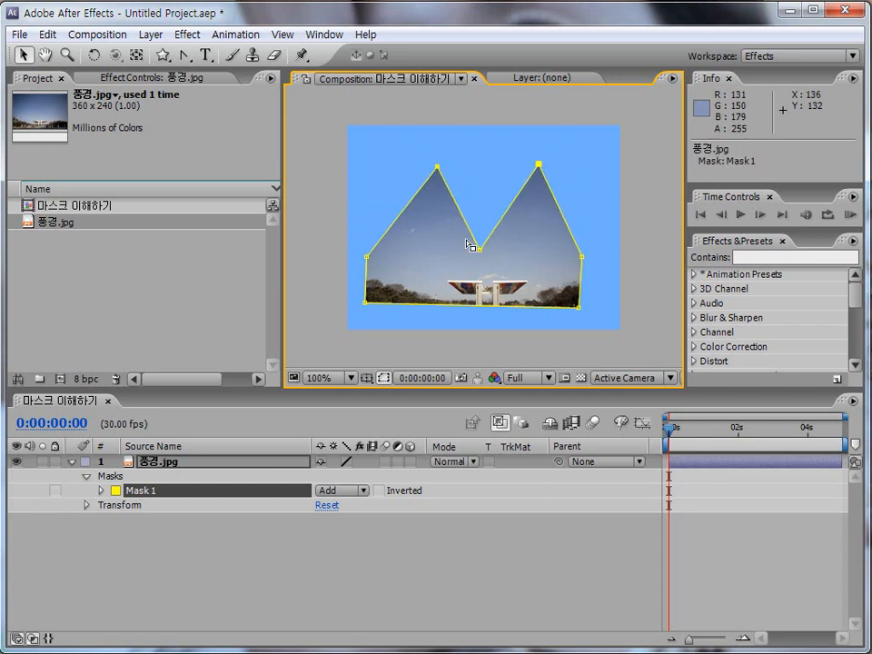
mouse_move(481, 250)
mouse_down()
mouse_move(491, 181)
mouse_move(488, 231)
mouse_up()
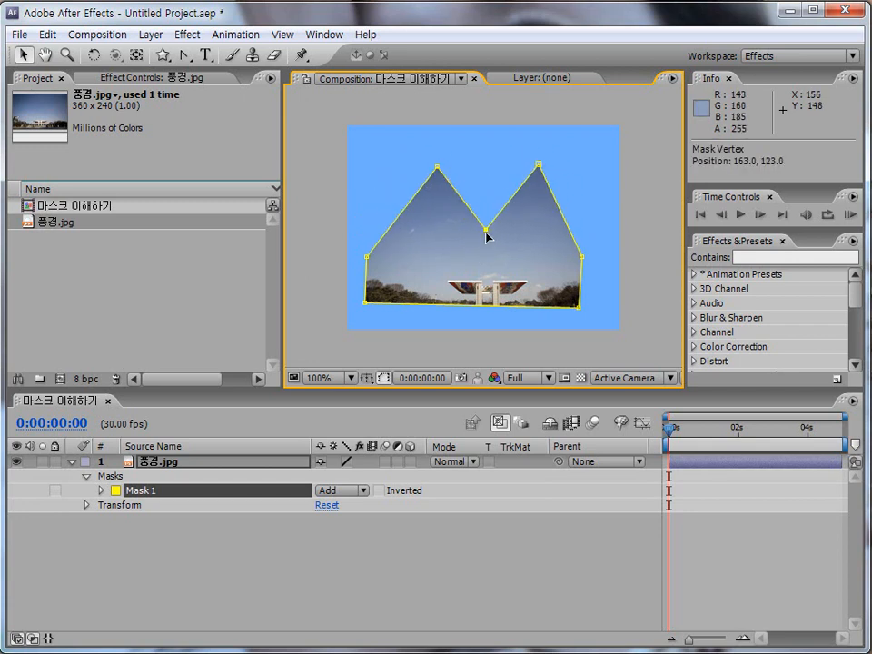
drag(367, 258, 363, 236)
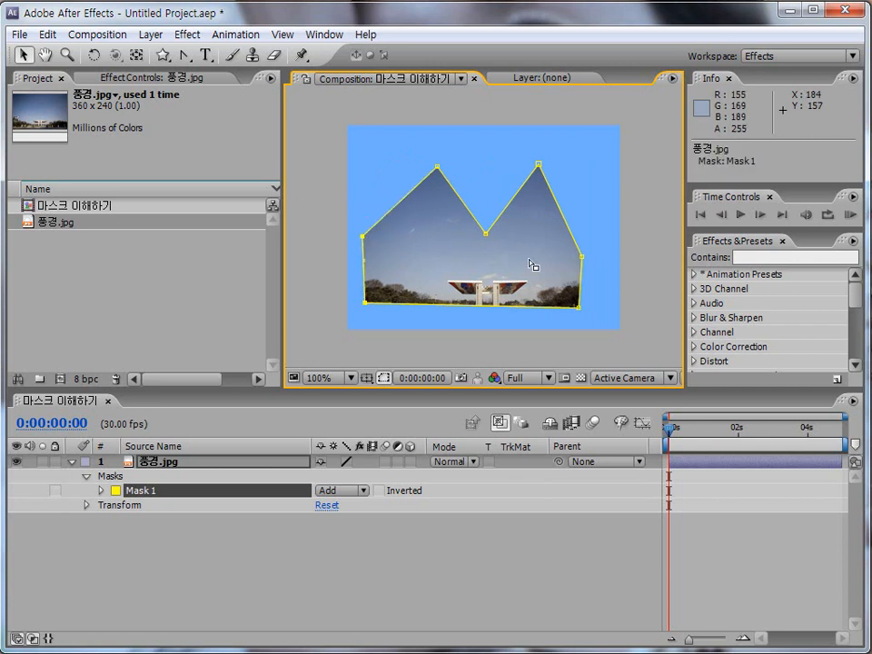
drag(582, 257, 579, 225)
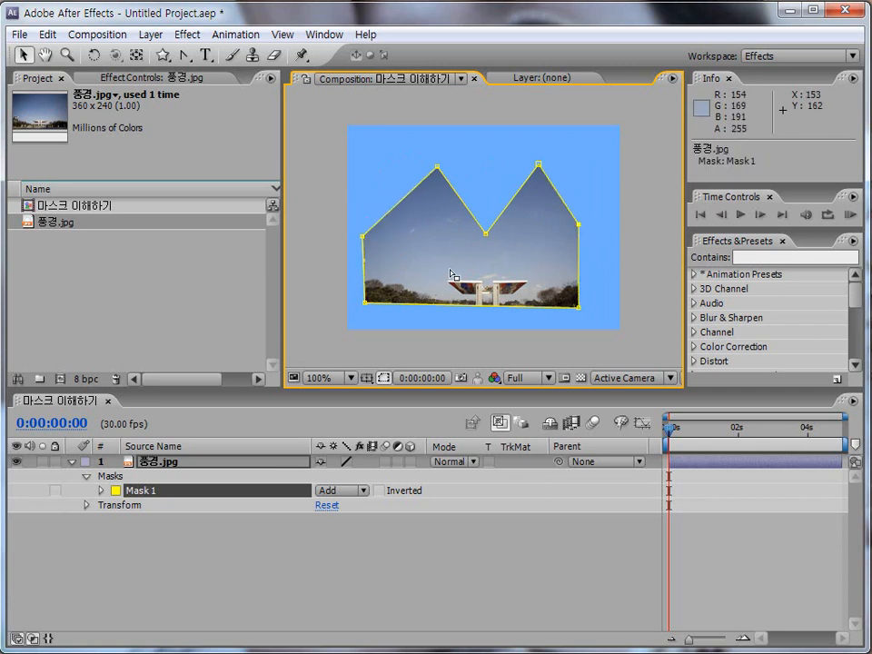
mouse_move(365, 303)
mouse_down()
mouse_move(354, 306)
mouse_move(384, 308)
mouse_move(354, 306)
mouse_move(346, 294)
mouse_move(369, 291)
mouse_move(403, 308)
mouse_move(373, 317)
mouse_up()
Step: Free-transform Mask 1 and stretch its width to the right to about 110%
double_click(372, 317)
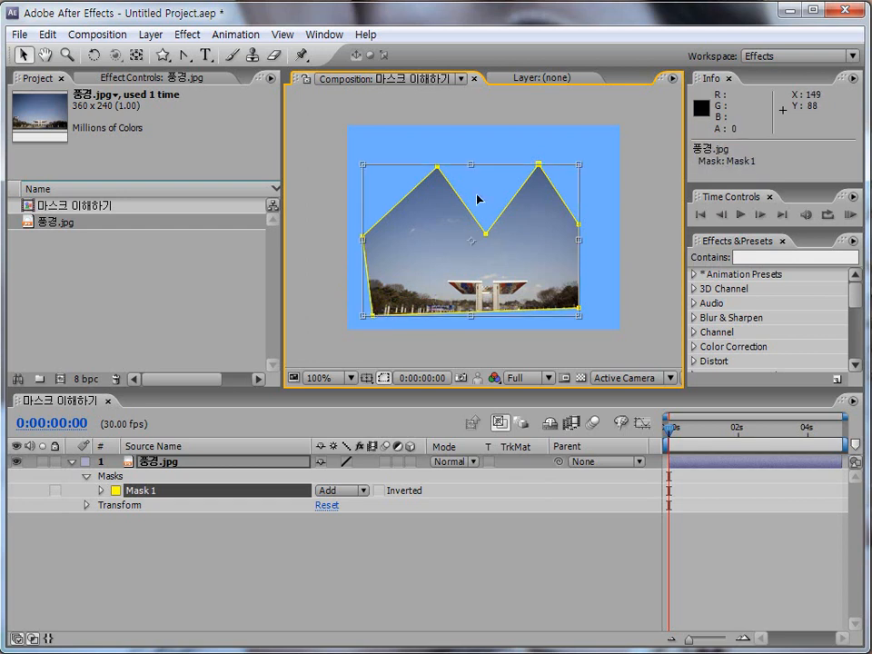
mouse_move(471, 164)
mouse_down()
mouse_move(476, 158)
mouse_move(471, 165)
mouse_up()
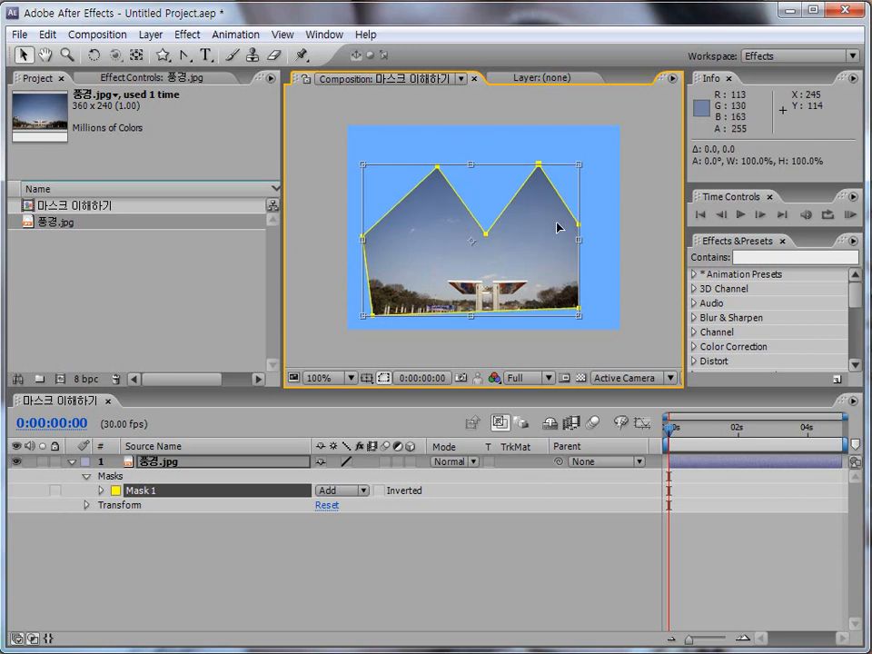
drag(578, 240, 601, 241)
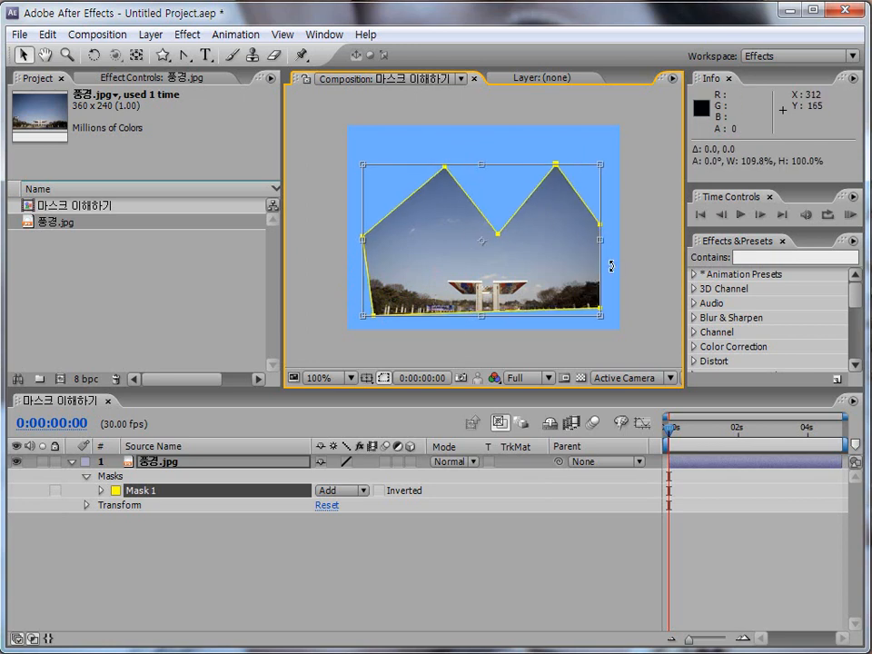
key(Return)
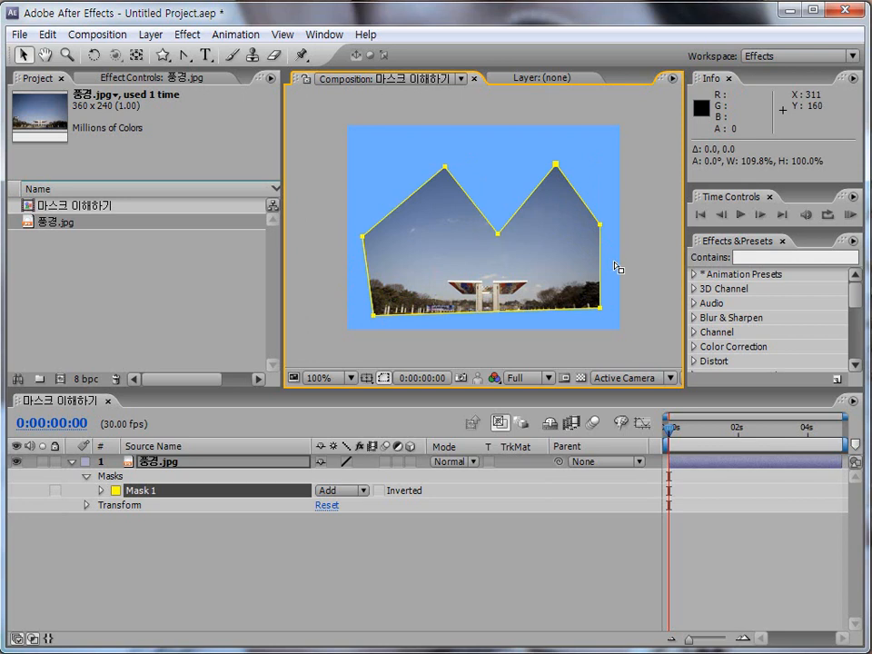
Step: Move the whole of Mask 1 up and to the right, and pull its bottom-left vertex back out
key(ctrl+t)
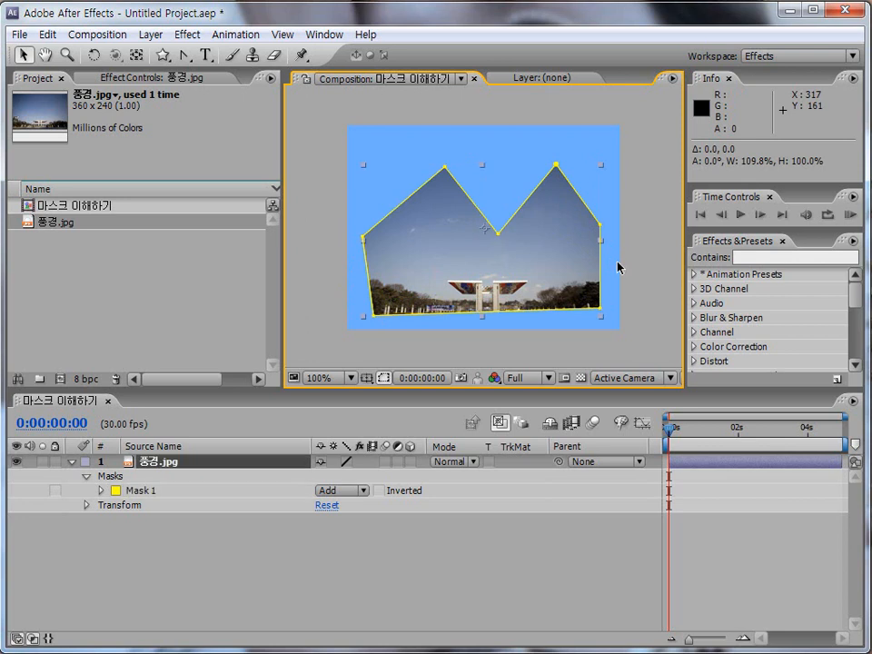
click(179, 497)
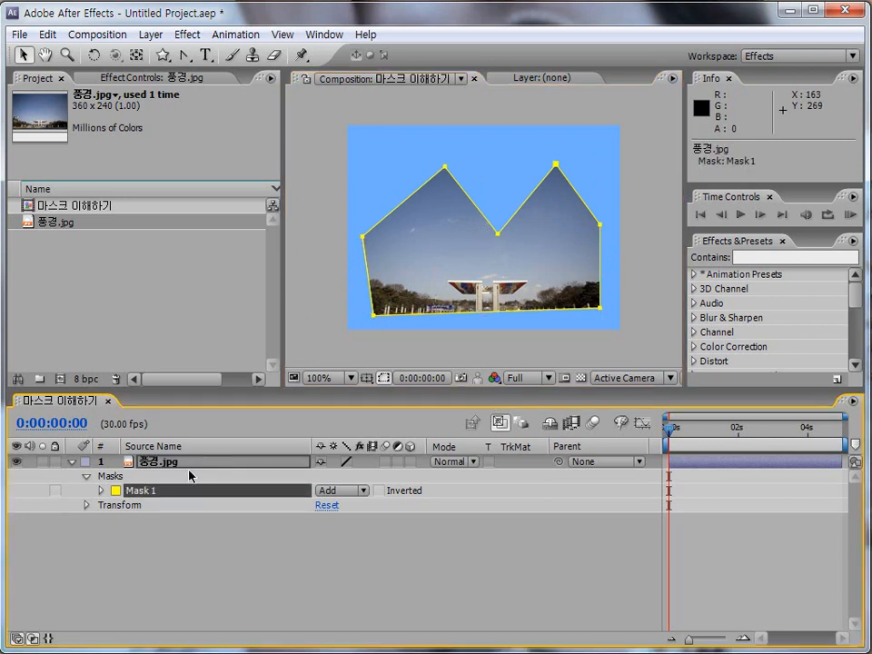
click(450, 182)
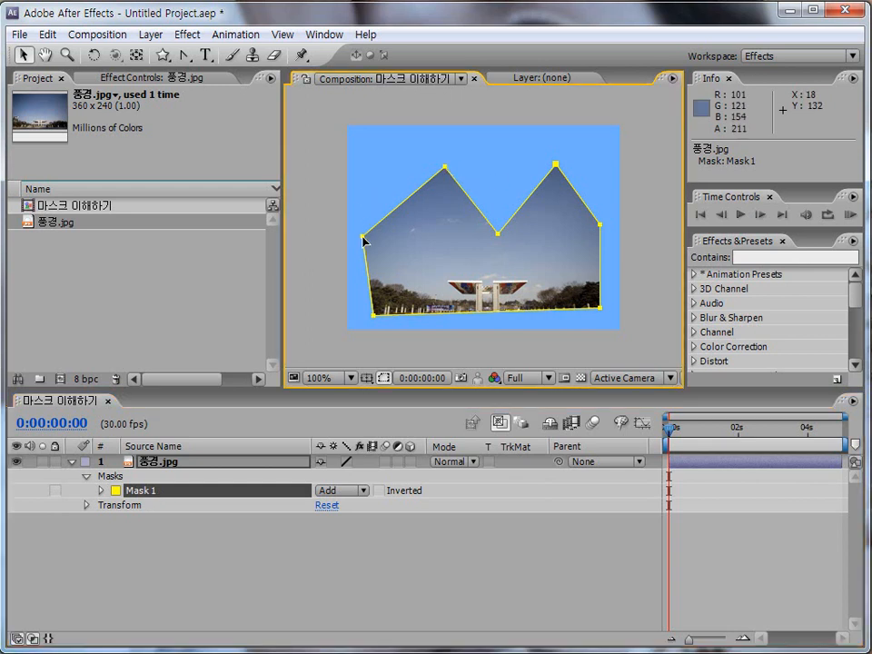
mouse_move(373, 317)
mouse_down()
mouse_move(394, 294)
mouse_move(374, 301)
mouse_up()
double_click(393, 294)
key(Escape)
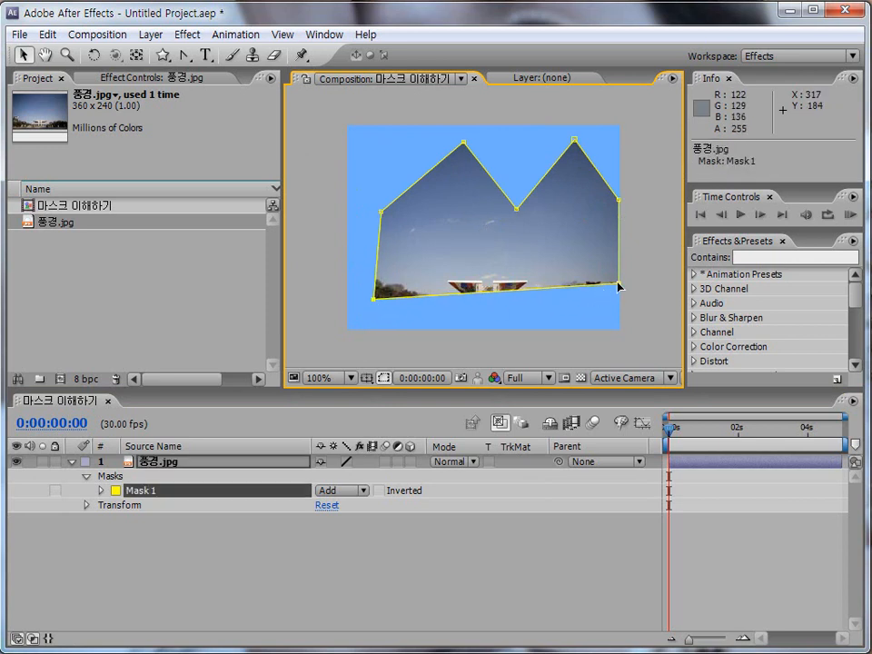
Step: Pull the two right-side corners of Mask 1 inward, lower both peaks, and raise the valley vertex between them
drag(619, 284, 607, 296)
drag(617, 202, 607, 206)
drag(574, 140, 569, 153)
drag(517, 208, 518, 196)
drag(464, 144, 451, 158)
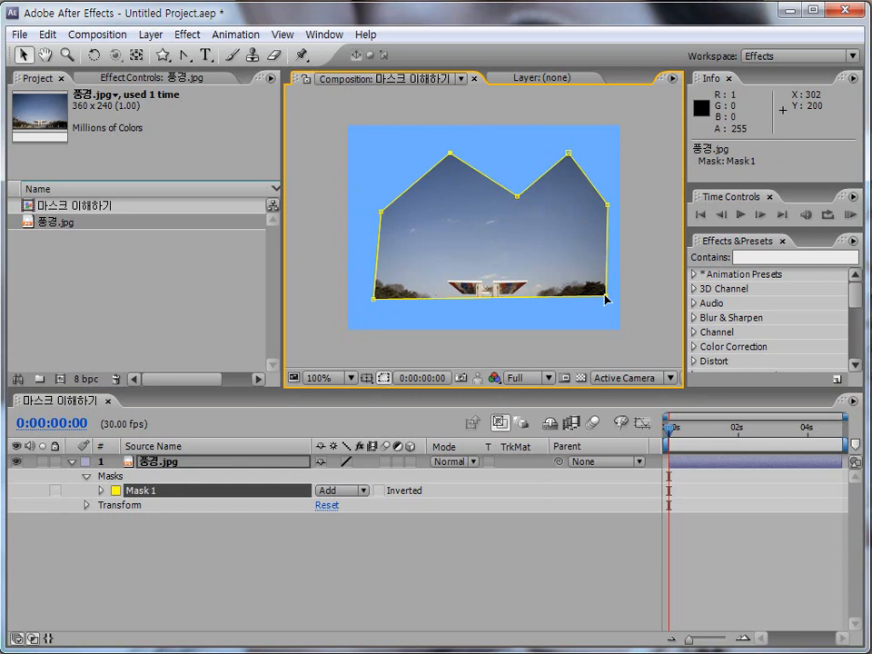
Step: Free-transform Mask 1, squashing its height to about 92%, stretching it again to about 104%, and rotating the mask to about -1°
double_click(520, 200)
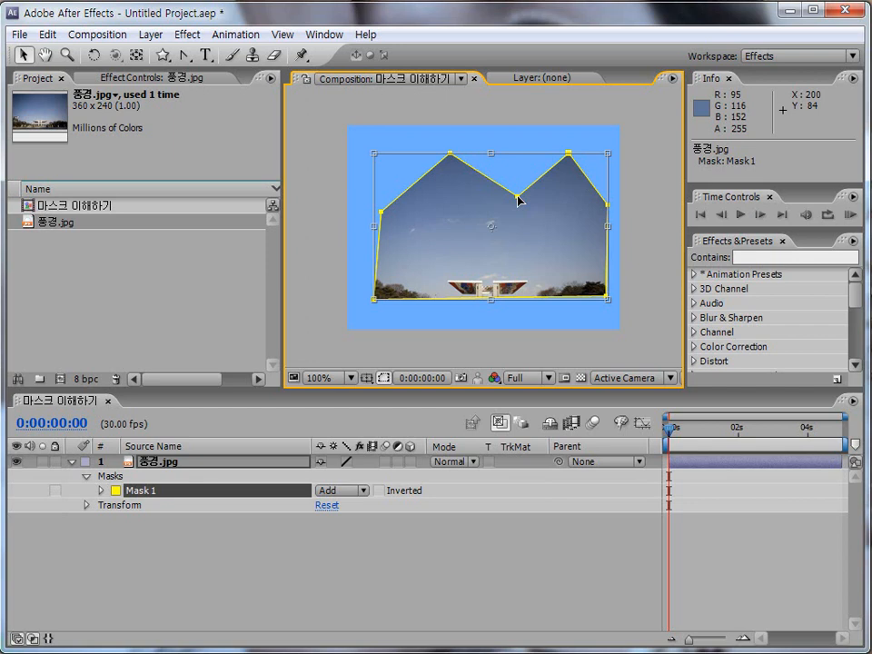
mouse_move(491, 152)
mouse_down()
mouse_move(494, 140)
mouse_move(493, 168)
mouse_up()
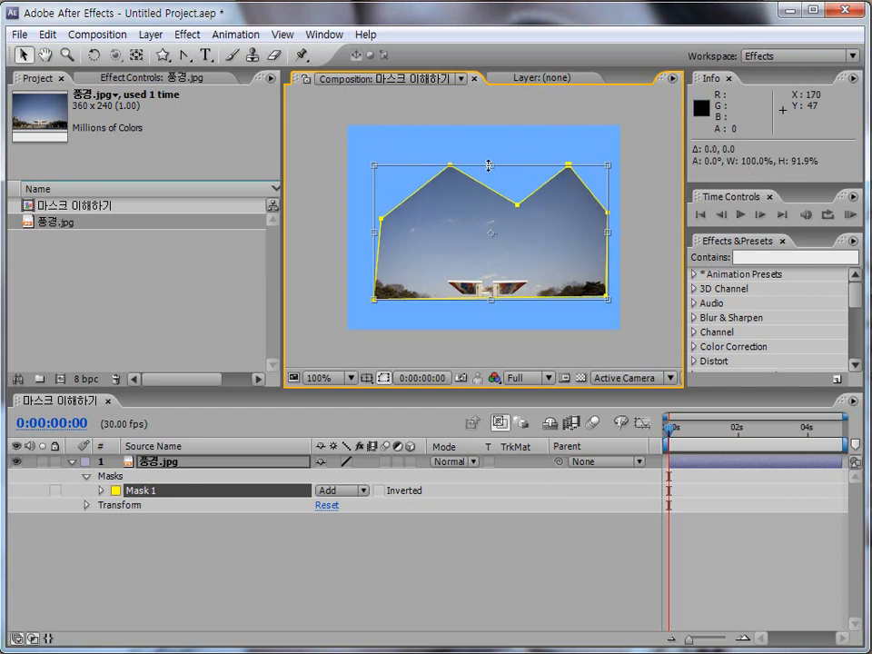
mouse_move(371, 160)
mouse_down()
mouse_move(349, 192)
mouse_move(384, 155)
mouse_up()
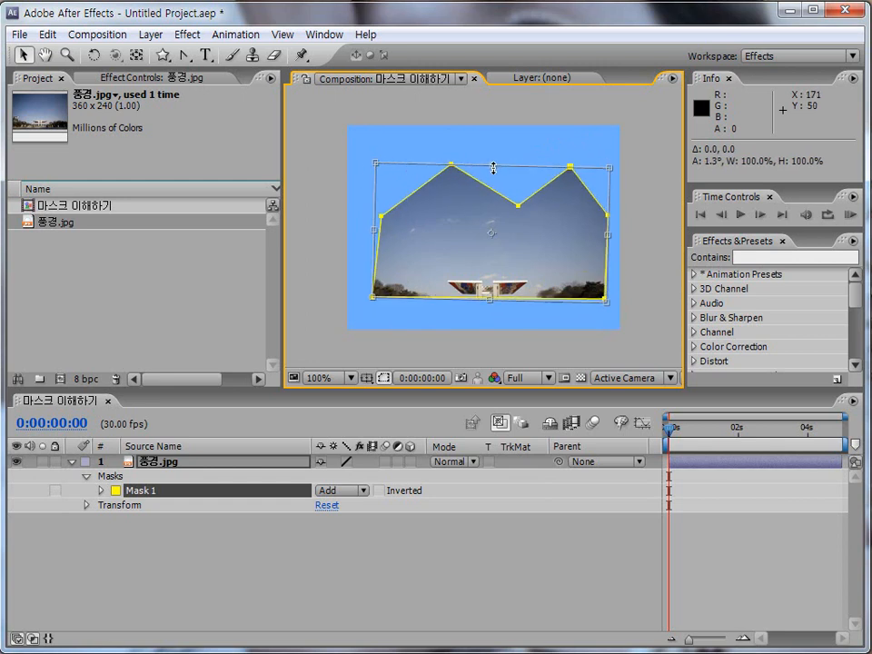
mouse_move(491, 166)
mouse_down()
mouse_move(495, 175)
mouse_move(493, 163)
mouse_up()
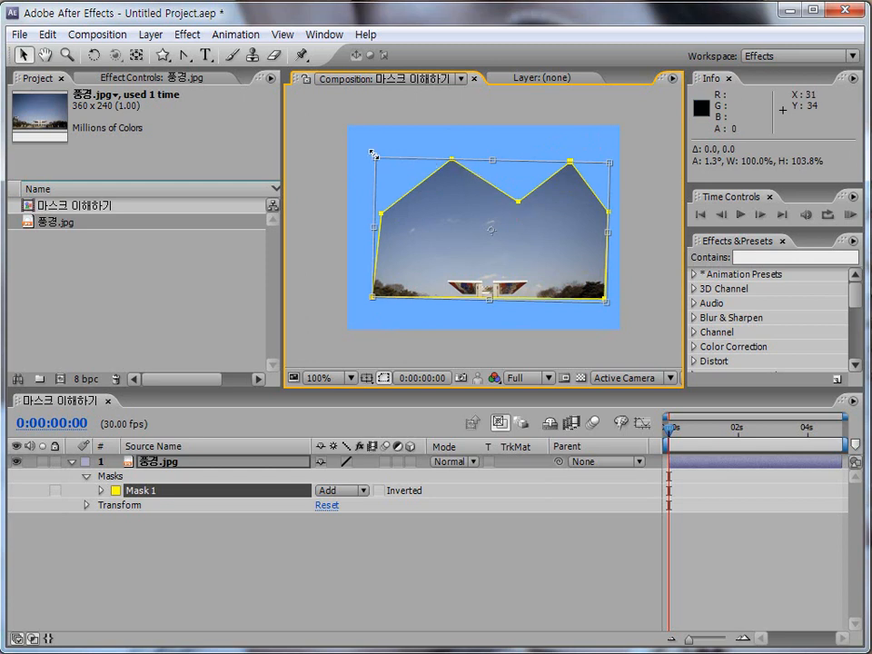
mouse_move(369, 152)
mouse_down()
mouse_move(356, 175)
mouse_move(364, 160)
mouse_up()
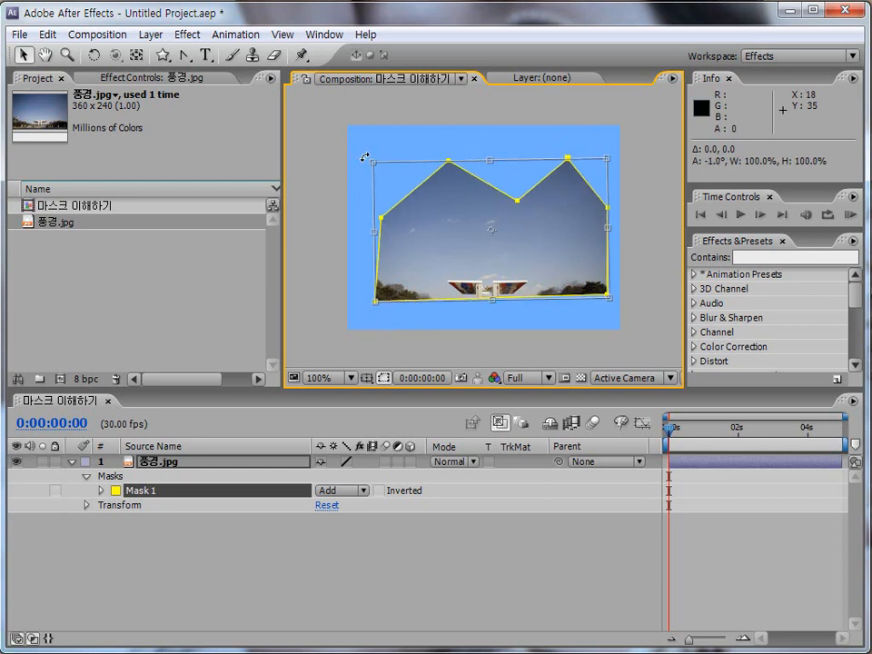
key(Return)
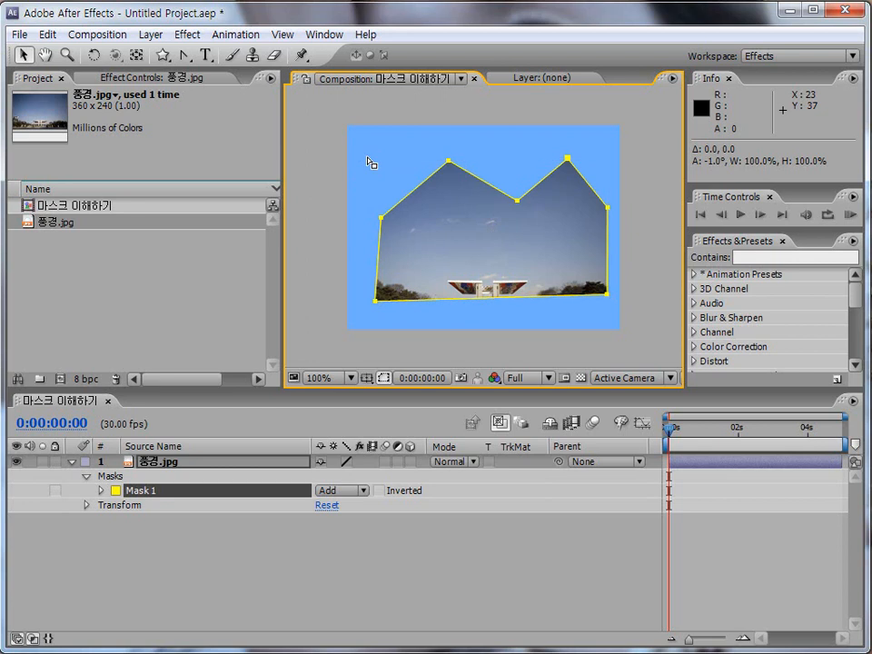
Step: Move only the upper-left corner vertex of Mask 1 slightly outward and up
click(361, 240)
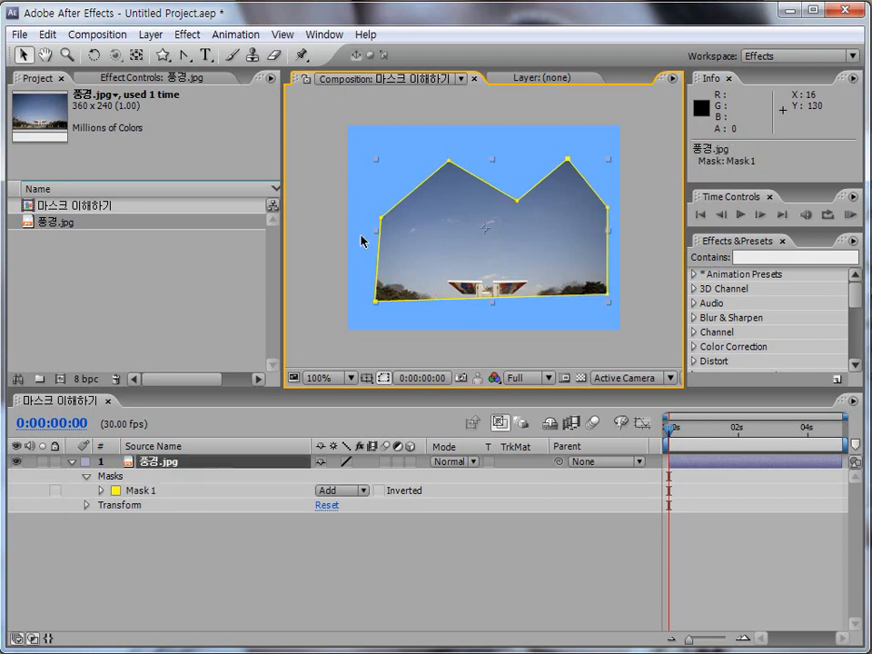
key(ctrl+shift+d)
drag(358, 230, 369, 238)
key(Escape)
click(382, 218)
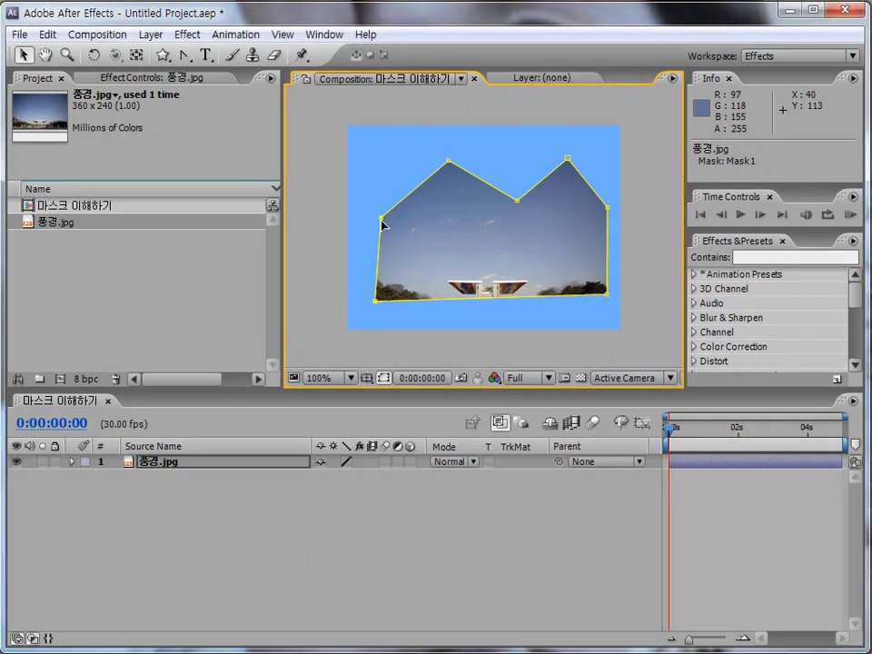
drag(383, 221, 374, 211)
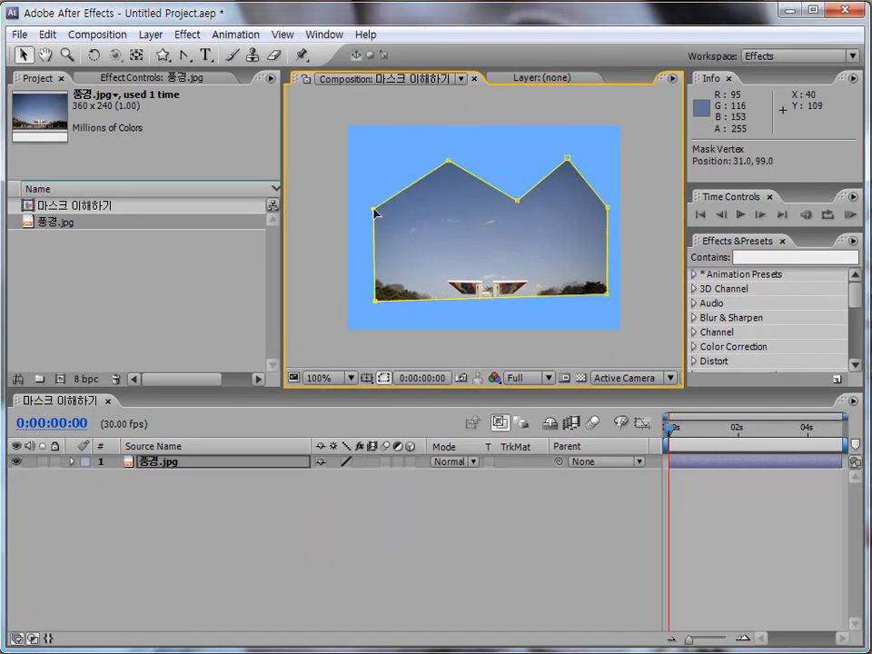
Step: Reveal the Mask Path property of the 풍경.jpg layer to examine it, then collapse and deselect the layer
click(178, 466)
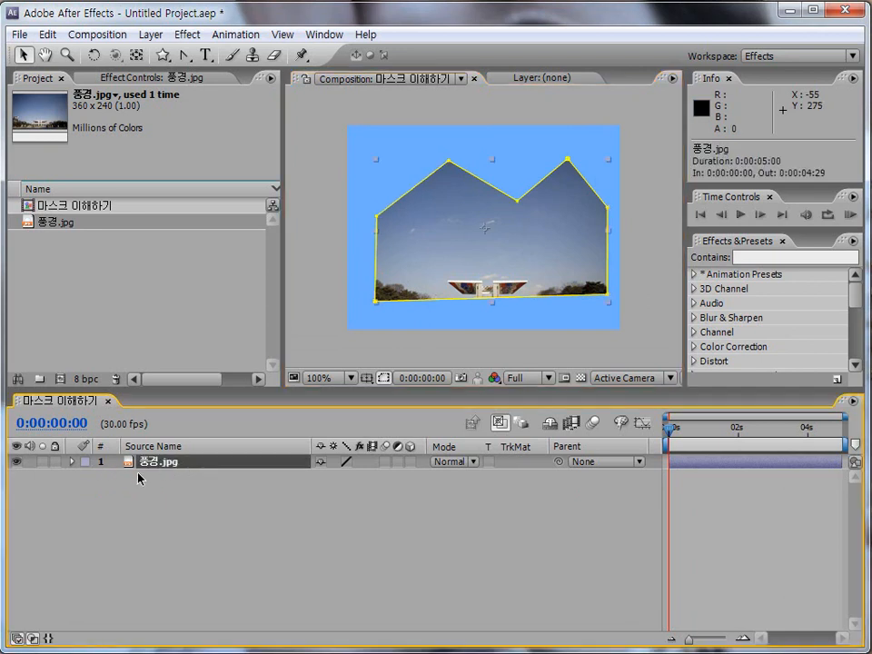
key(ctrl+shift+d)
mouse_move(126, 449)
mouse_down()
mouse_move(138, 459)
mouse_move(311, 478)
mouse_up()
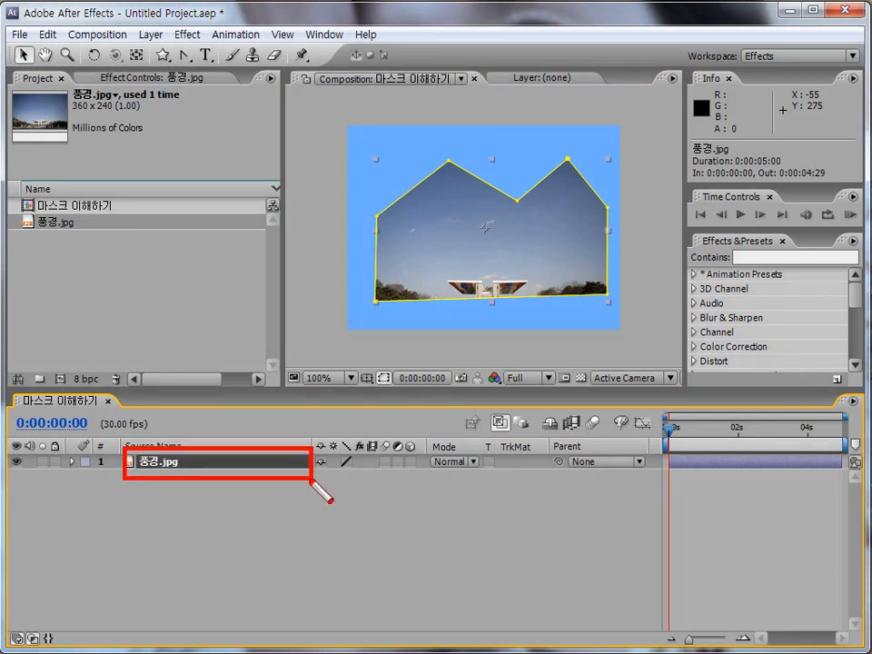
key(Escape)
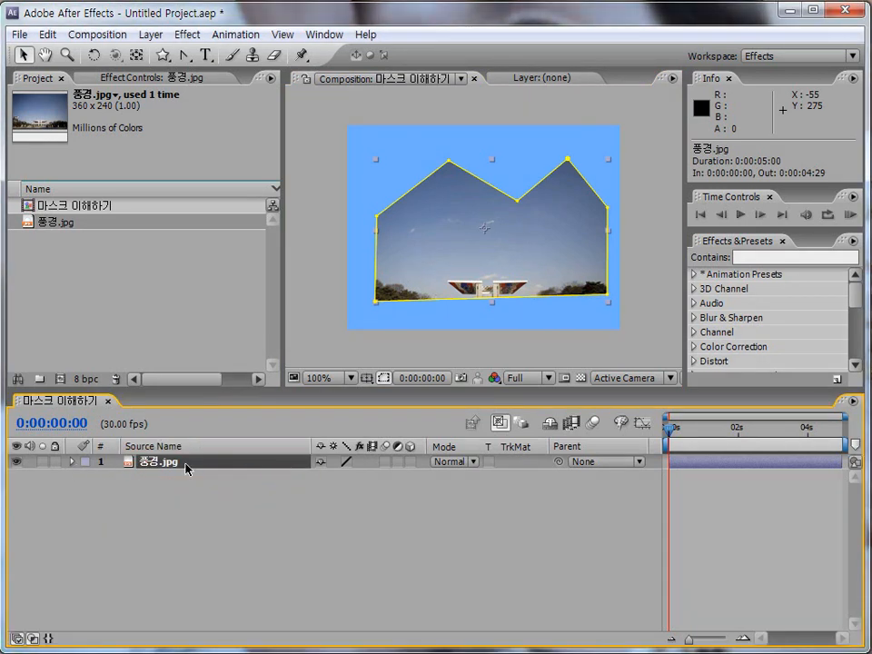
key(m)
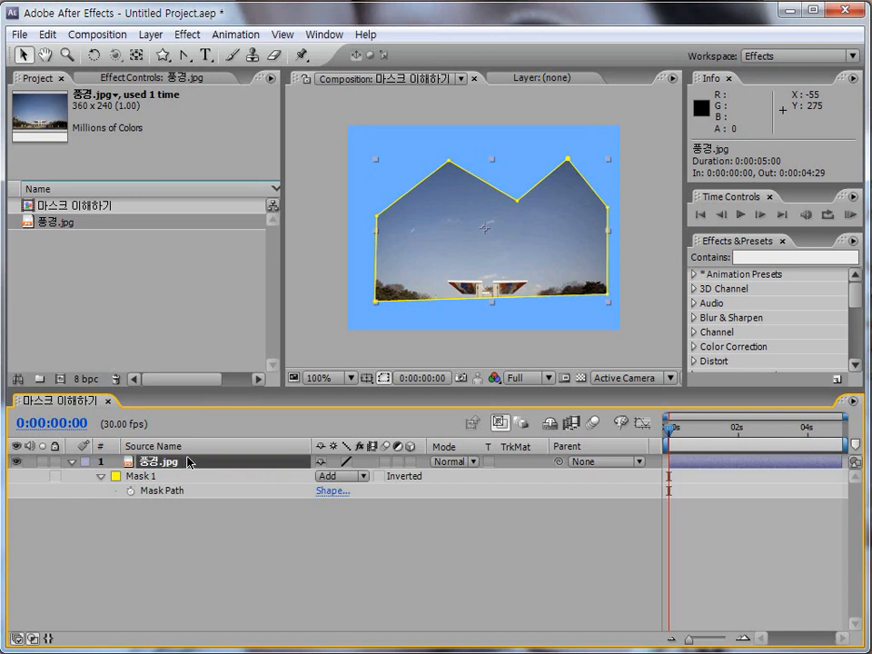
click(101, 478)
click(101, 478)
click(101, 477)
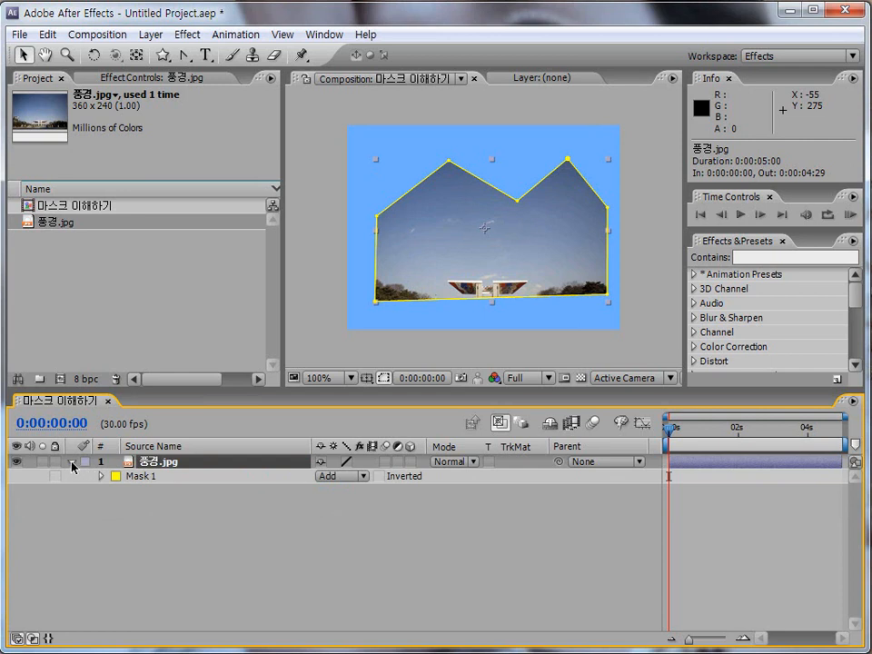
click(72, 466)
click(176, 503)
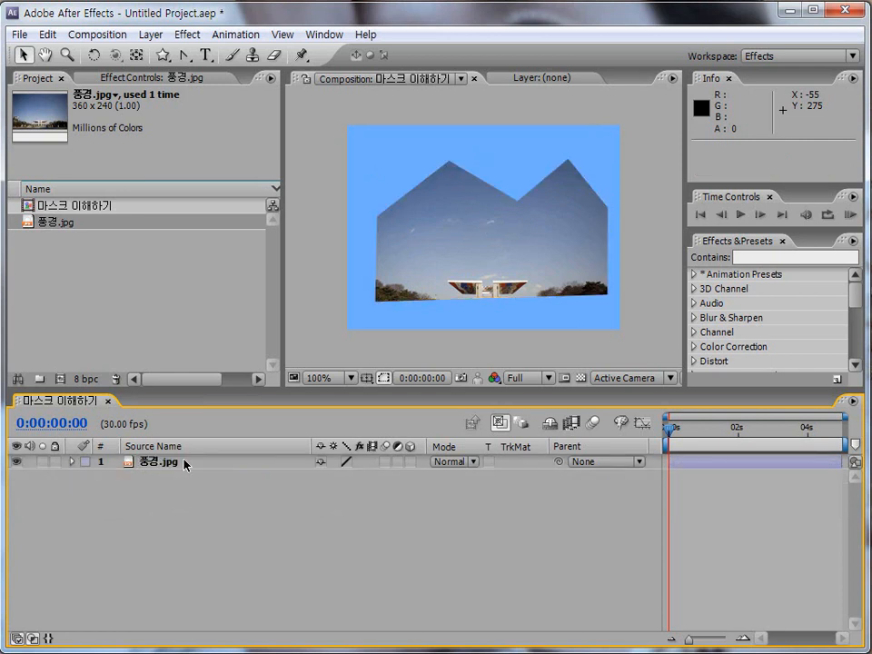
Step: Show the Mask Path, Feather, Opacity and Expansion properties of Mask 1 on the 풍경.jpg layer, collapsing and revealing them repeatedly
click(187, 463)
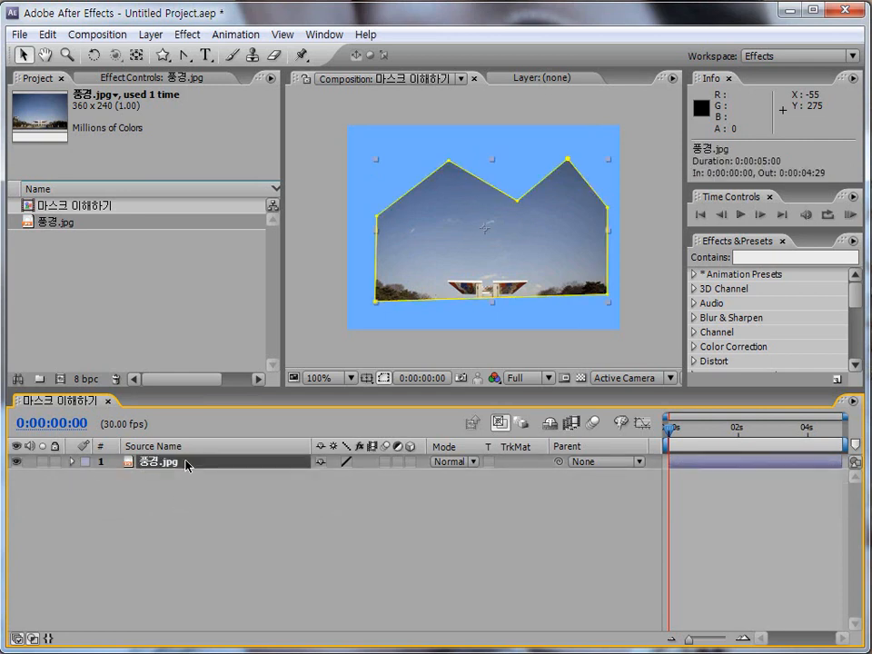
key(m)
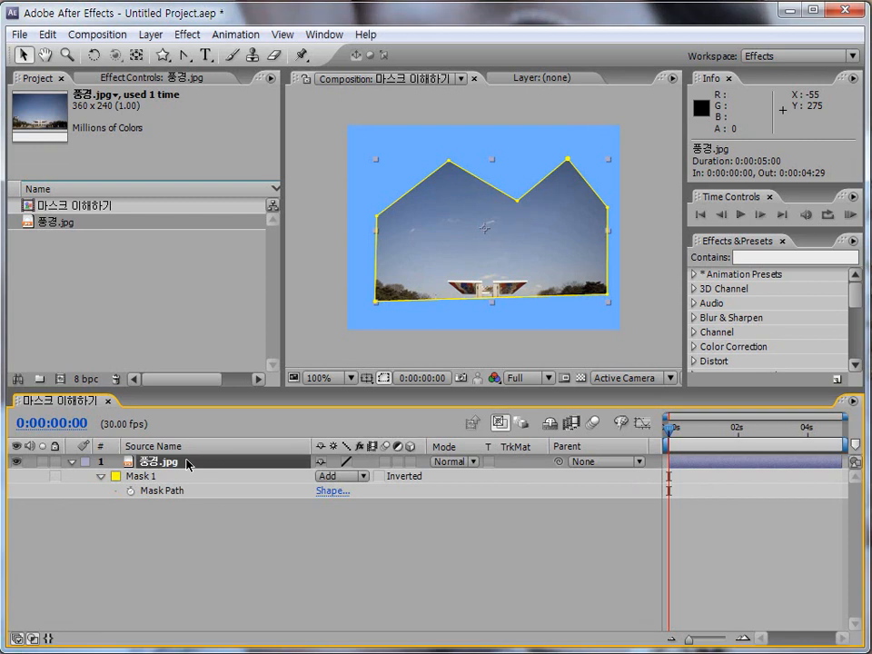
key(m)
key(m)
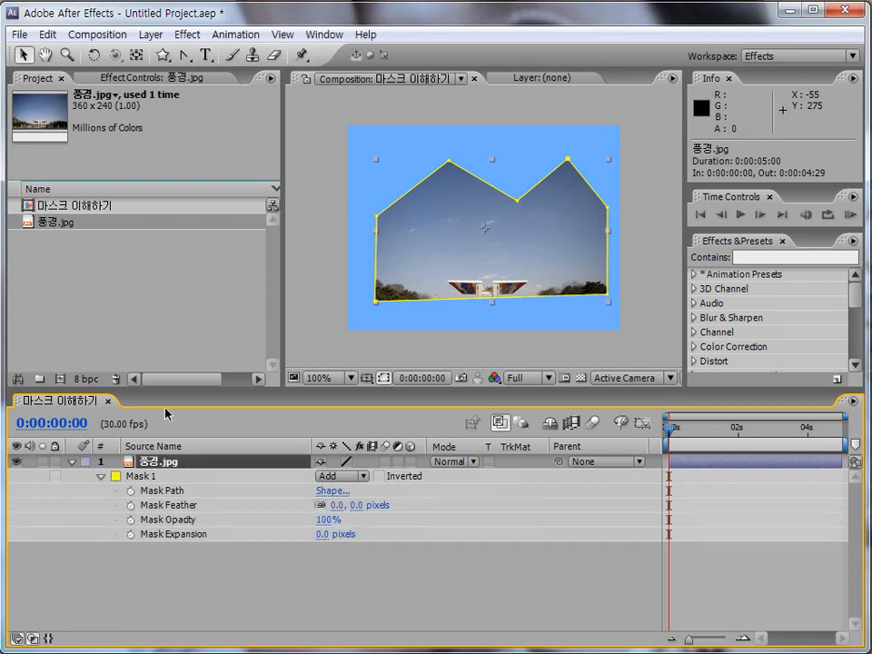
click(73, 463)
key(m)
key(m)
click(72, 463)
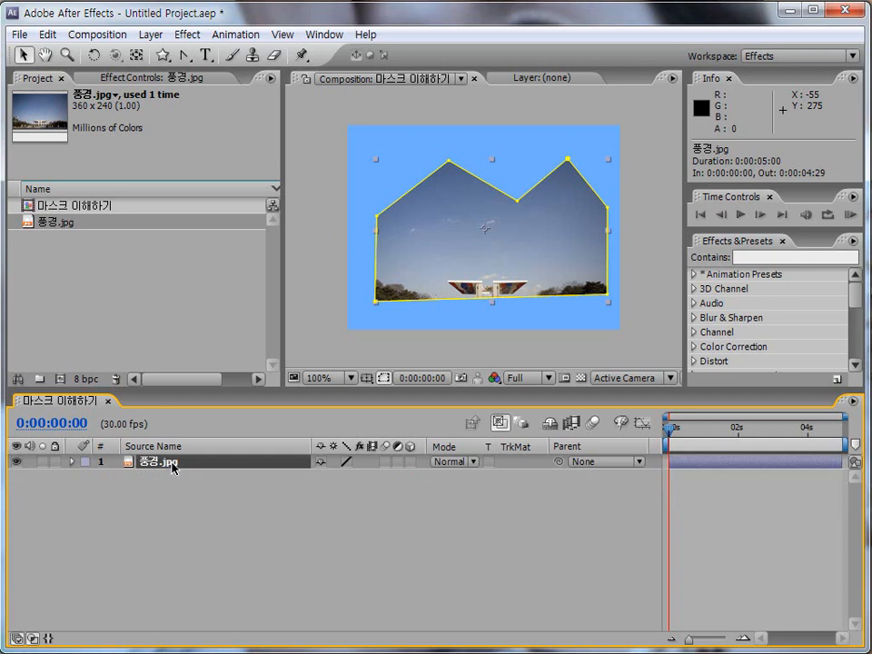
key(m)
key(m)
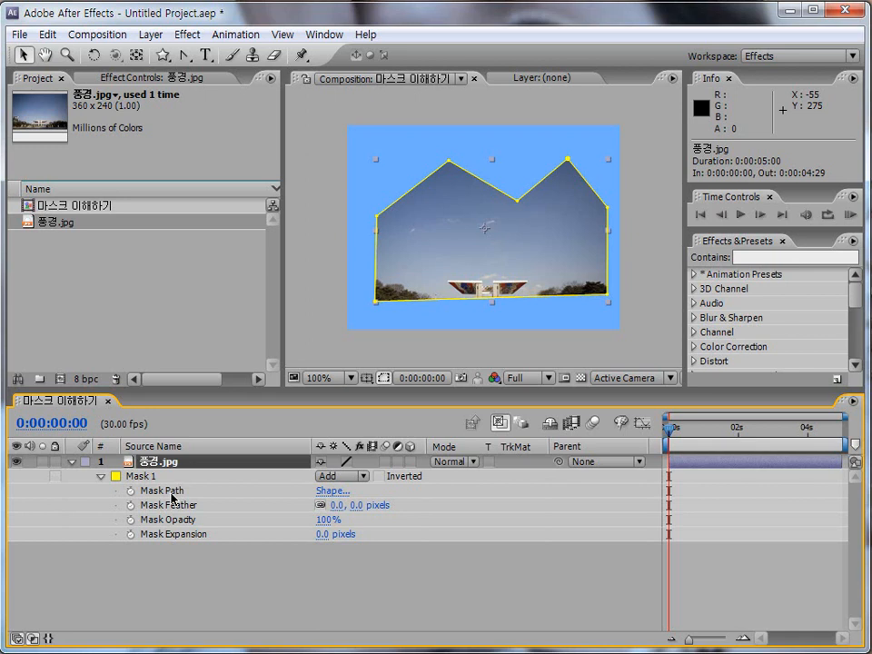
Step: Change the Mask 1 path to a Rectangle shape, keeping its bounding box values in pixels
click(164, 491)
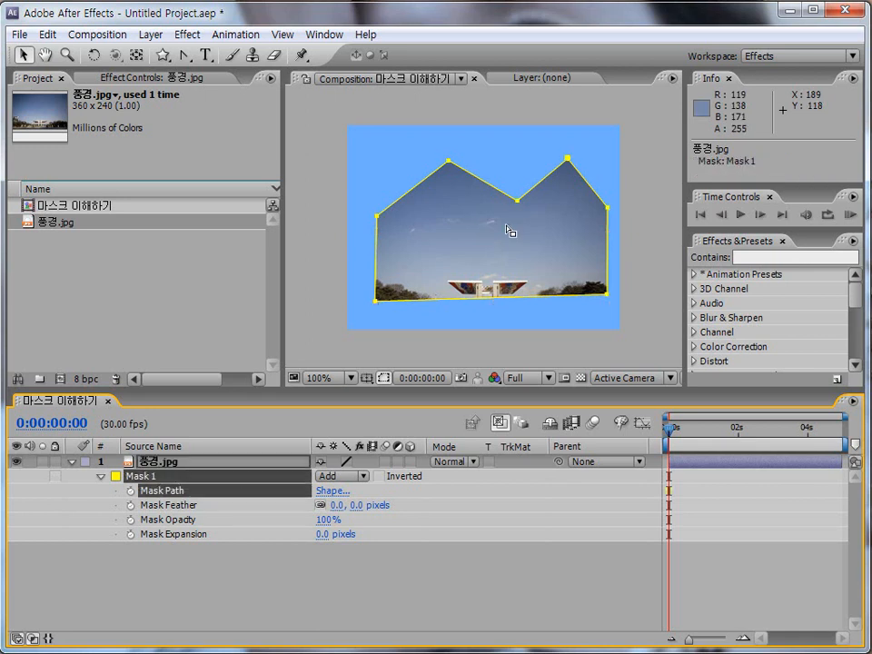
click(333, 492)
drag(611, 1, 360, 138)
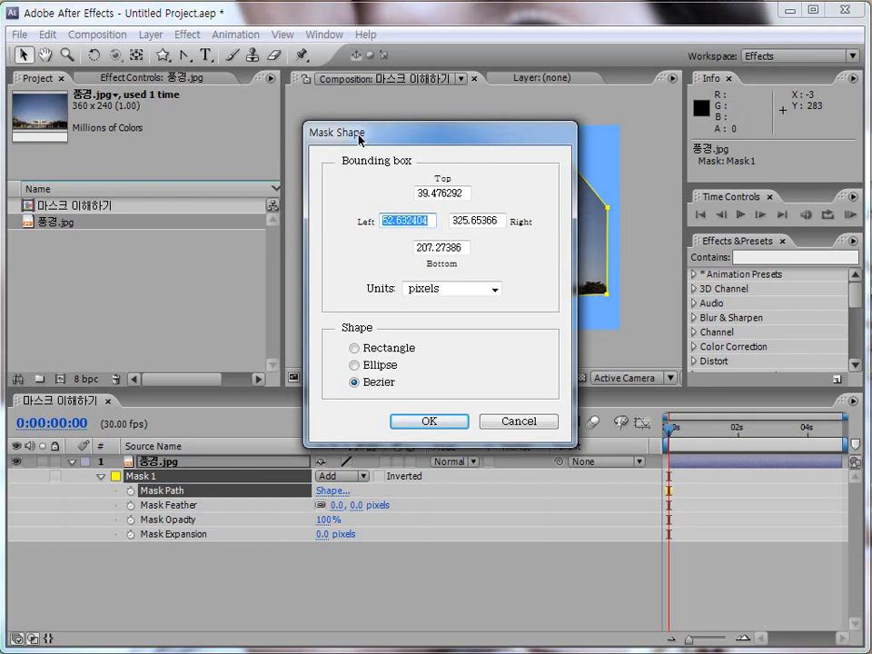
click(385, 348)
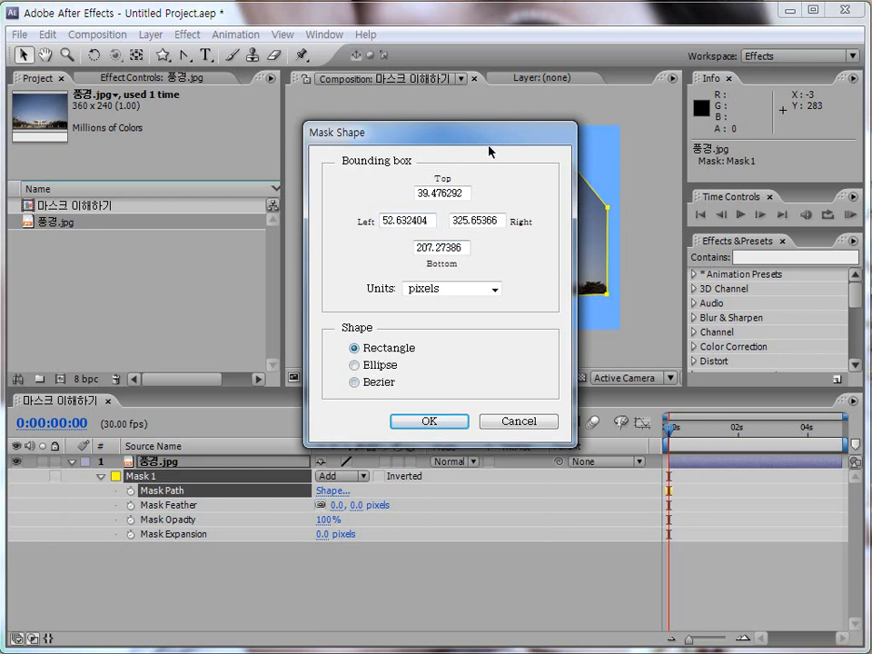
drag(459, 139, 331, 135)
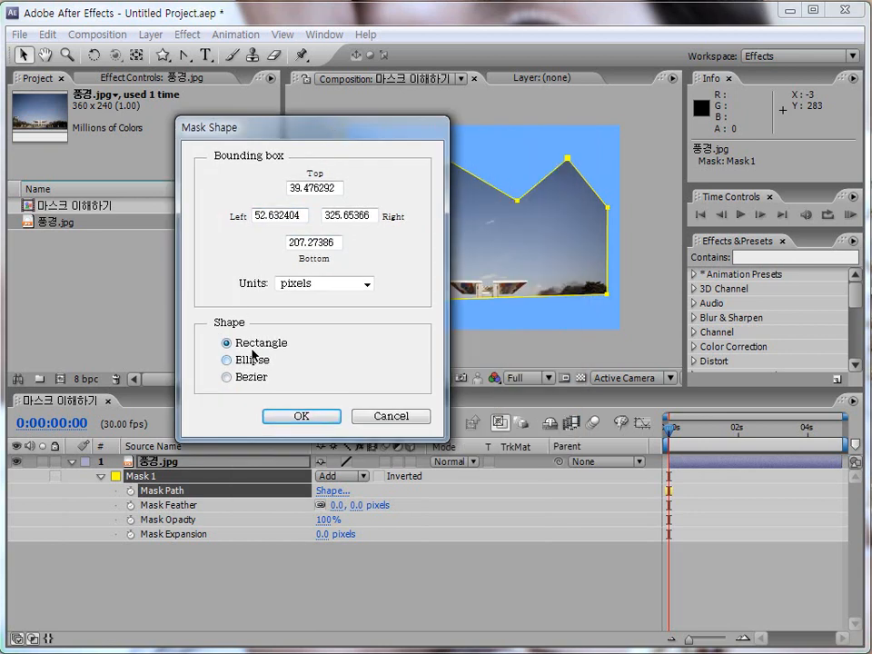
click(285, 417)
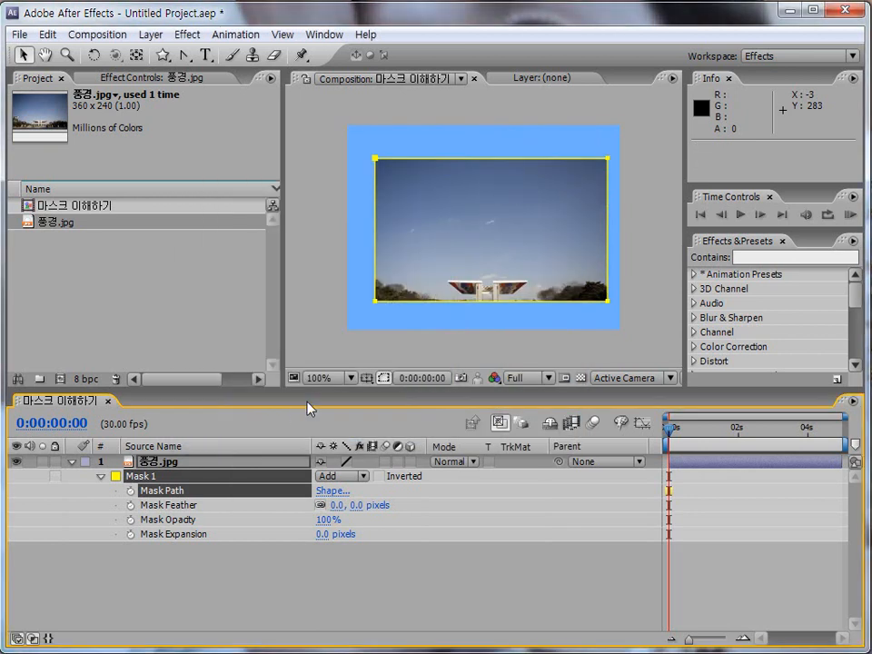
Step: Change the Mask 1 path to an Ellipse shape within the same bounding box
click(329, 491)
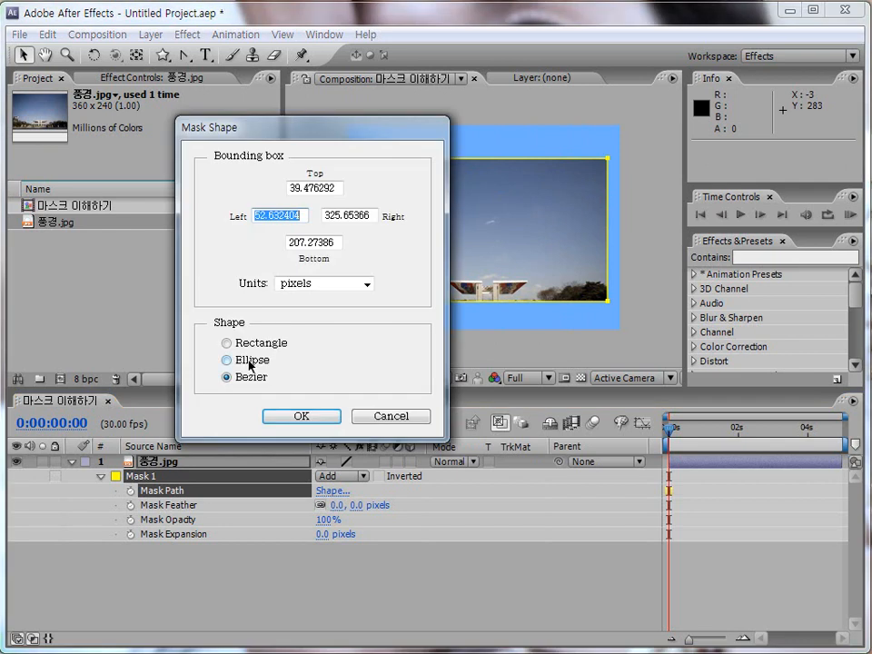
click(251, 363)
click(298, 416)
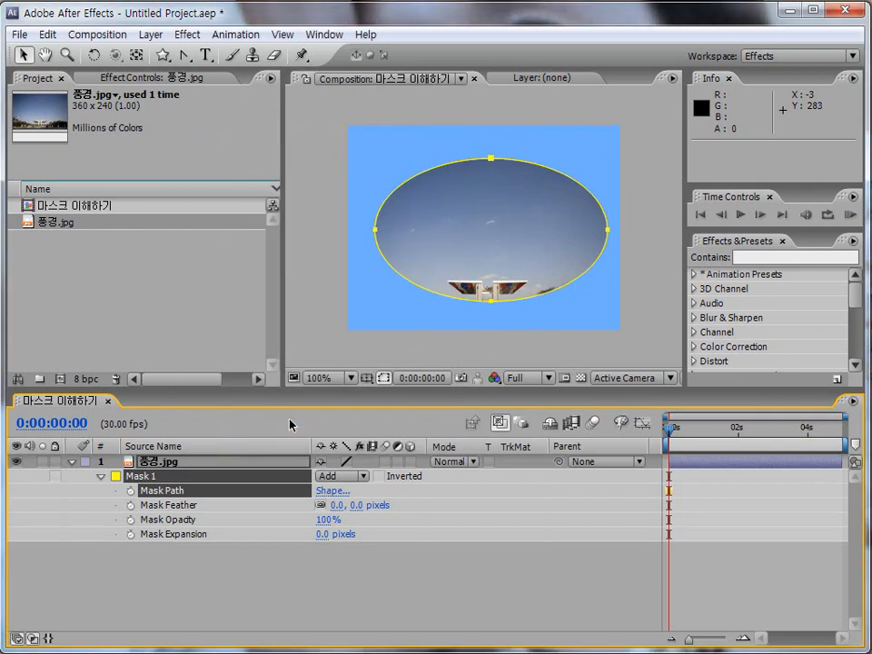
Step: Reapply the Mask 1 shape settings with the Bezier option
click(327, 491)
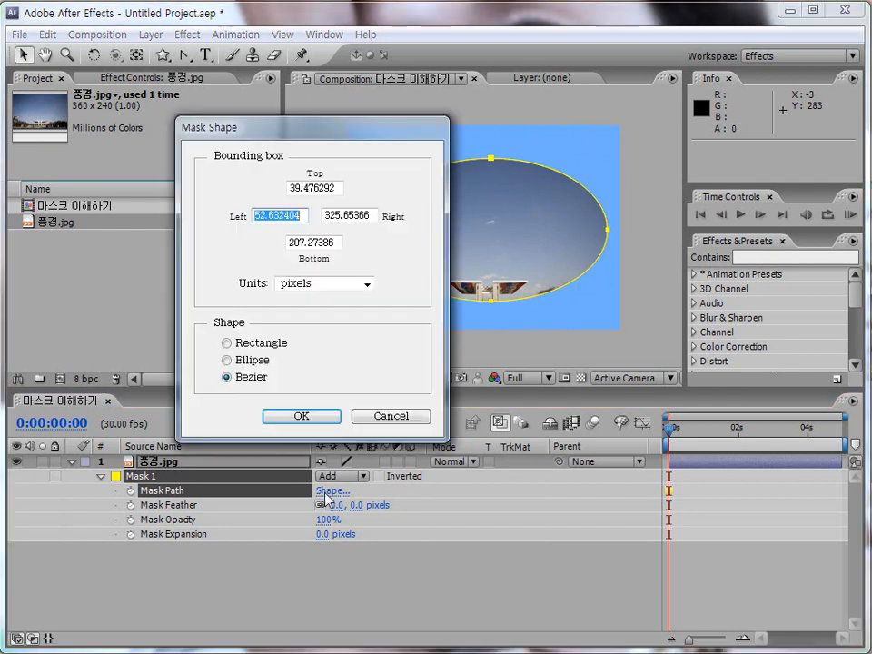
click(251, 379)
click(288, 417)
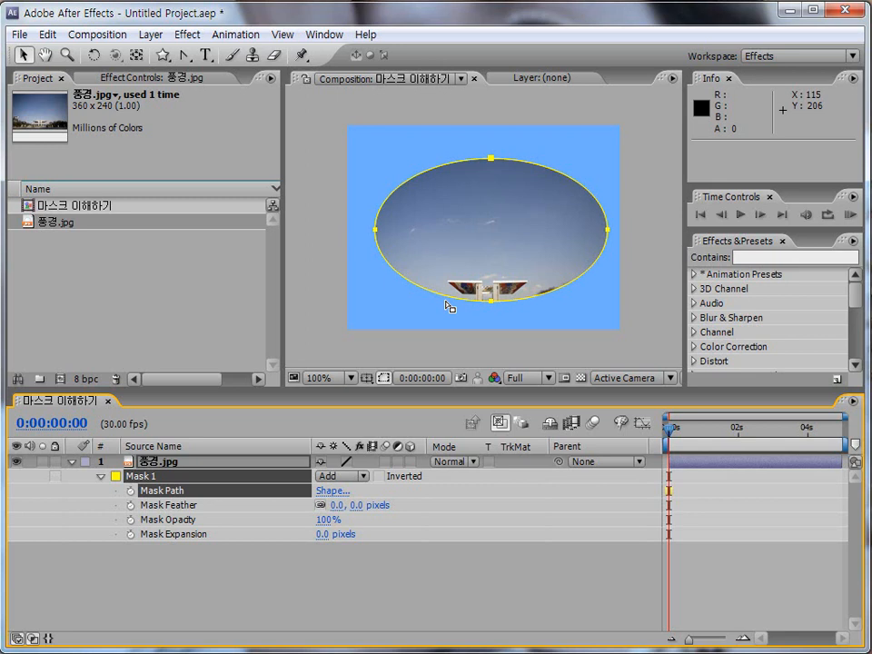
Step: Feather Mask 1 by 35.0 pixels horizontally and 18.0 pixels vertically, unlinking the two values and linking them again
mouse_move(337, 511)
mouse_down()
mouse_move(381, 509)
mouse_move(335, 516)
mouse_up()
click(323, 507)
click(322, 505)
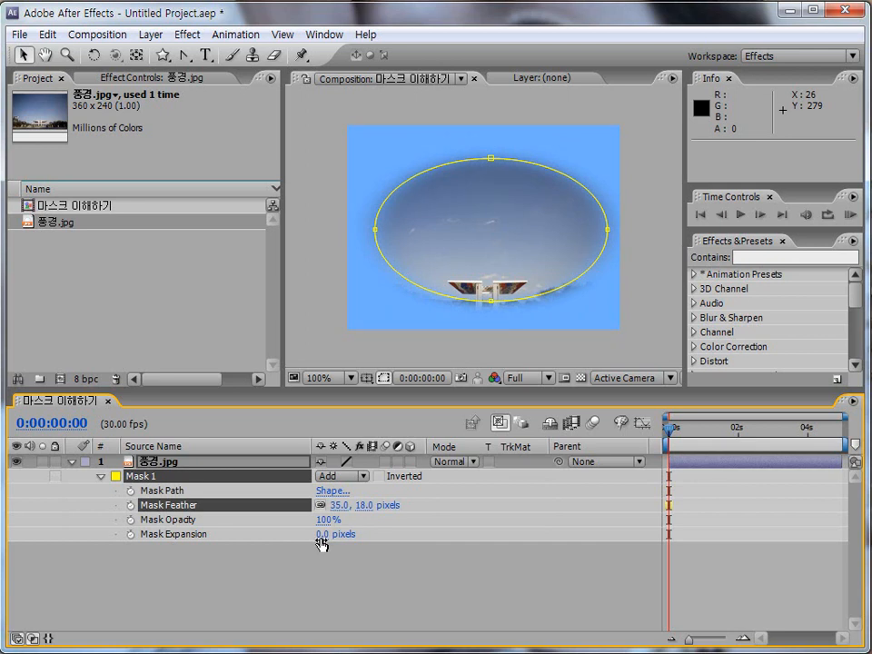
Step: Set the Mask 1 opacity to 87% and its expansion to 19.0 pixels, and collapse the mask's properties
mouse_move(325, 520)
mouse_down()
mouse_move(253, 525)
mouse_move(325, 525)
mouse_up()
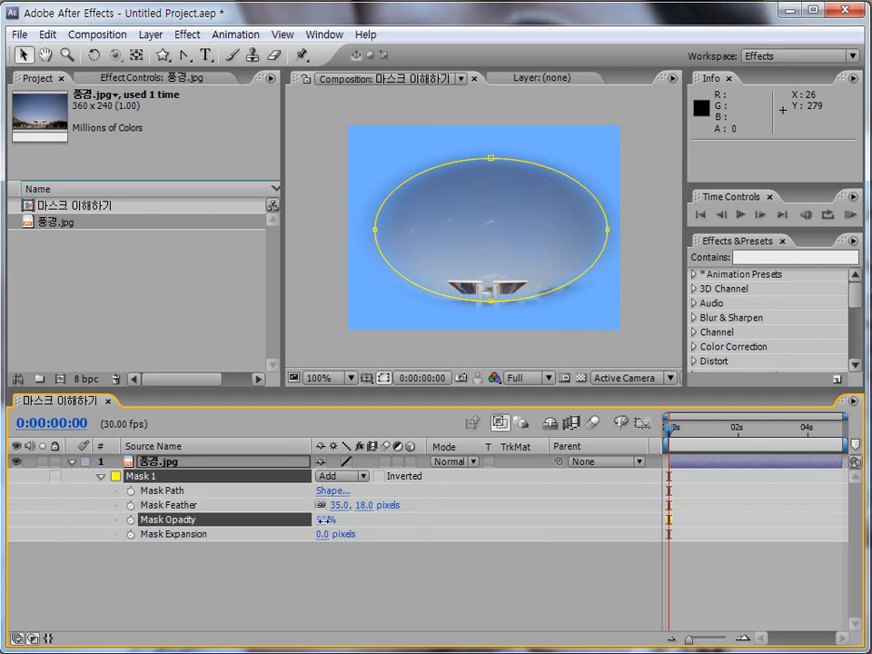
drag(325, 520, 347, 525)
click(180, 538)
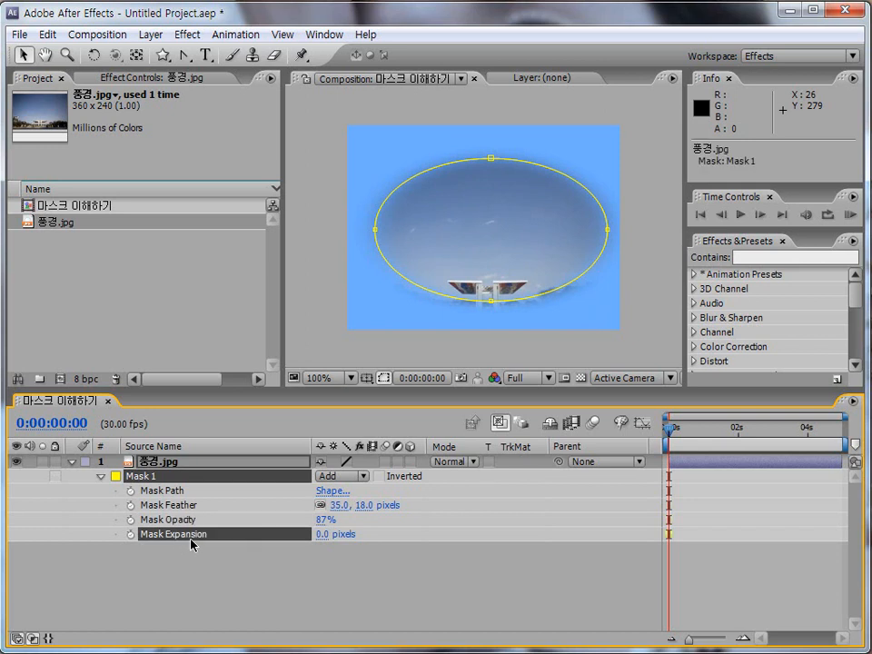
drag(323, 544, 341, 537)
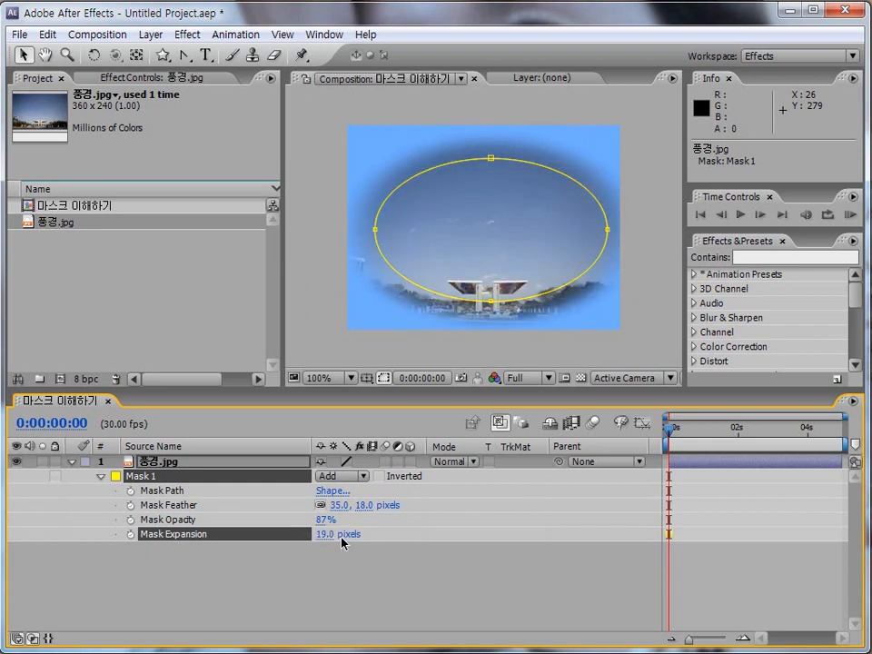
click(101, 477)
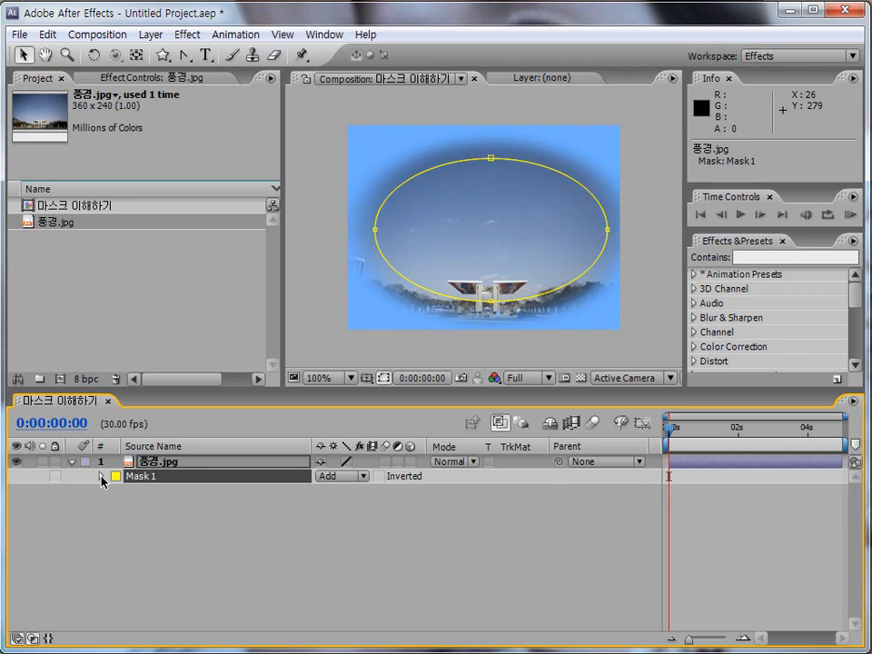